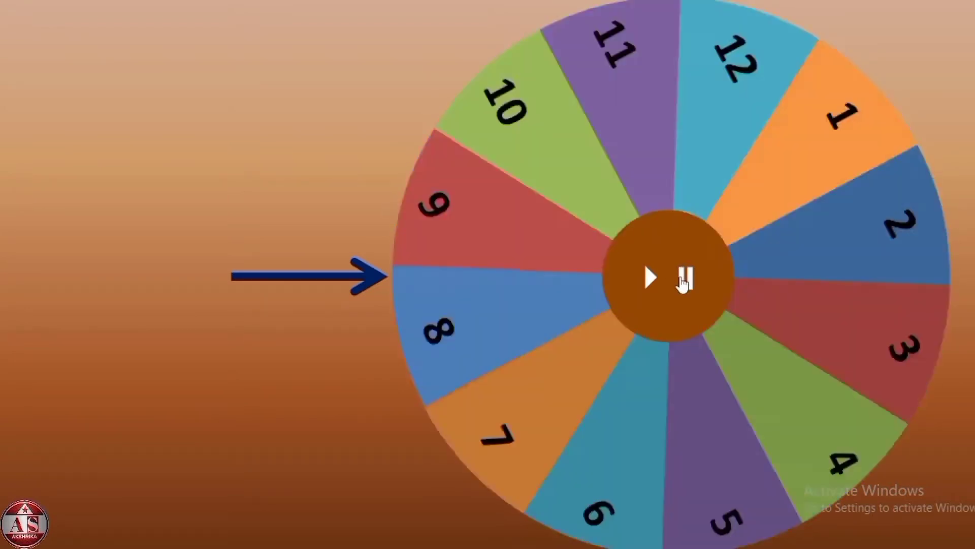
# - Demonstrate the finished spinner by stopping and restarting the wheel twice
pyautogui.click(684, 280)
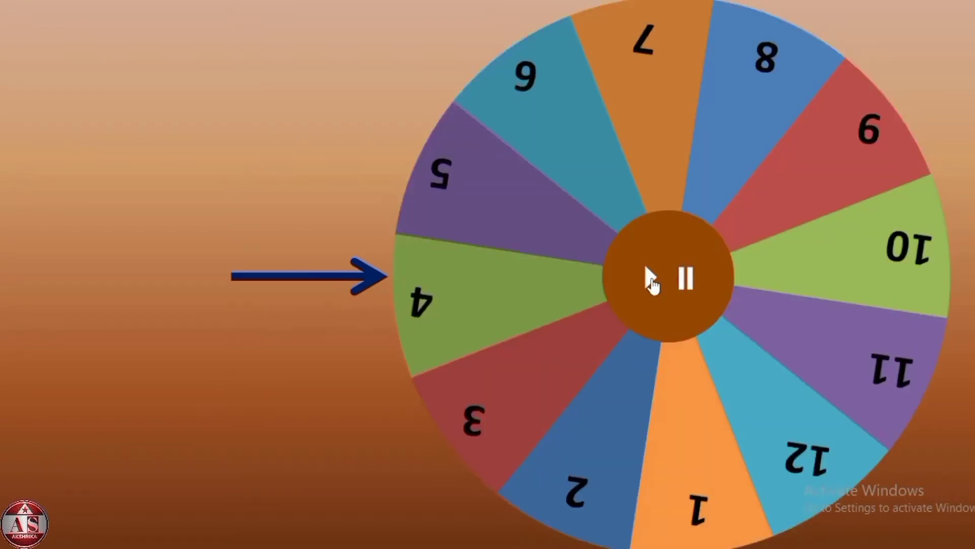
pyautogui.click(650, 280)
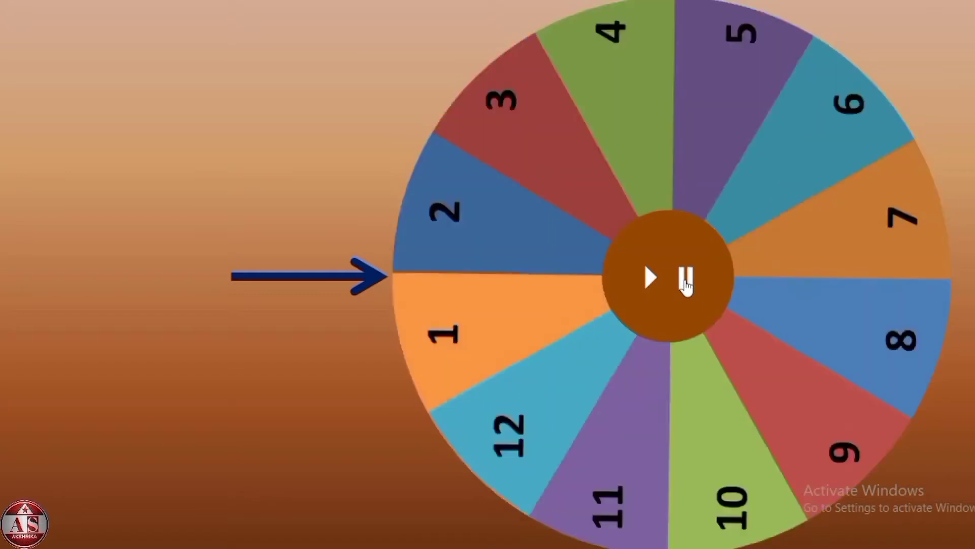
pyautogui.click(686, 282)
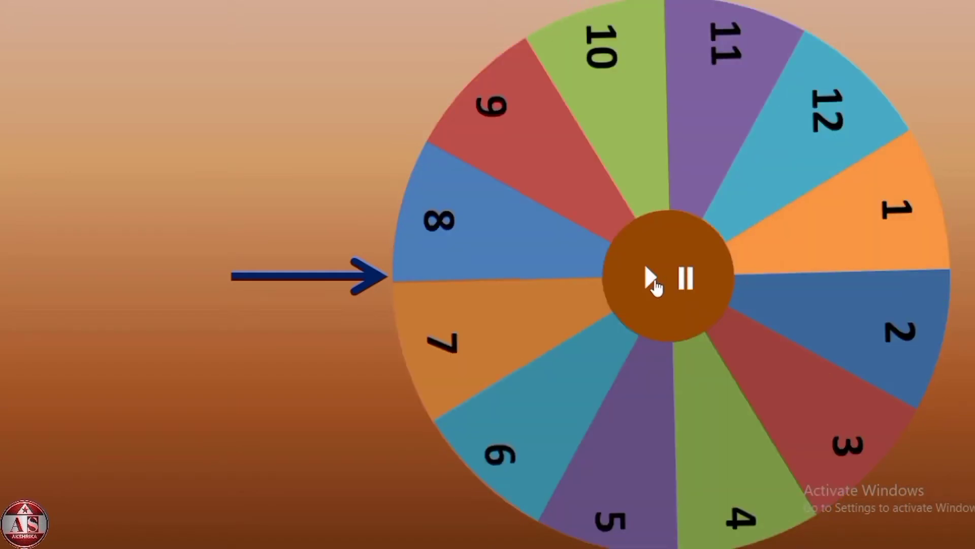
pyautogui.click(653, 280)
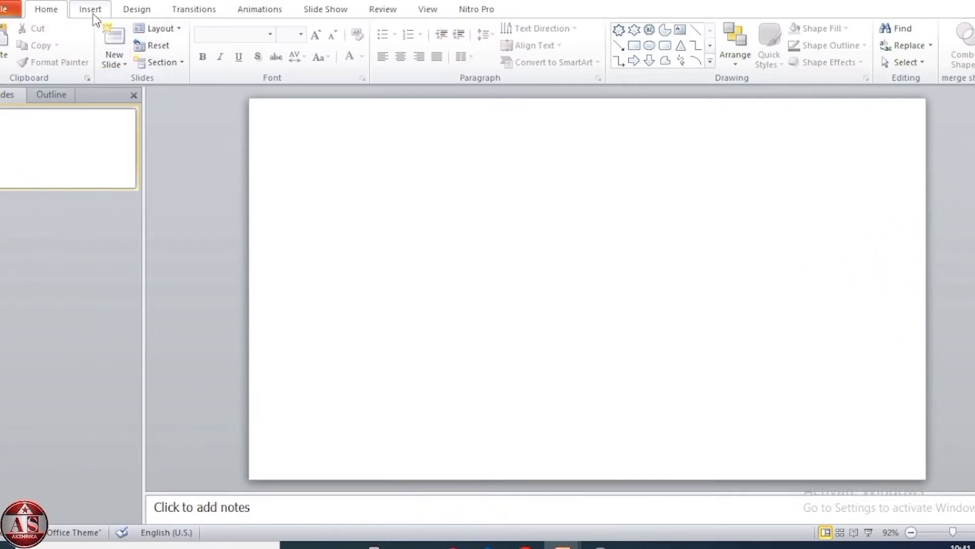
# - Insert a plain pie chart on the blank slide
pyautogui.click(90, 9)
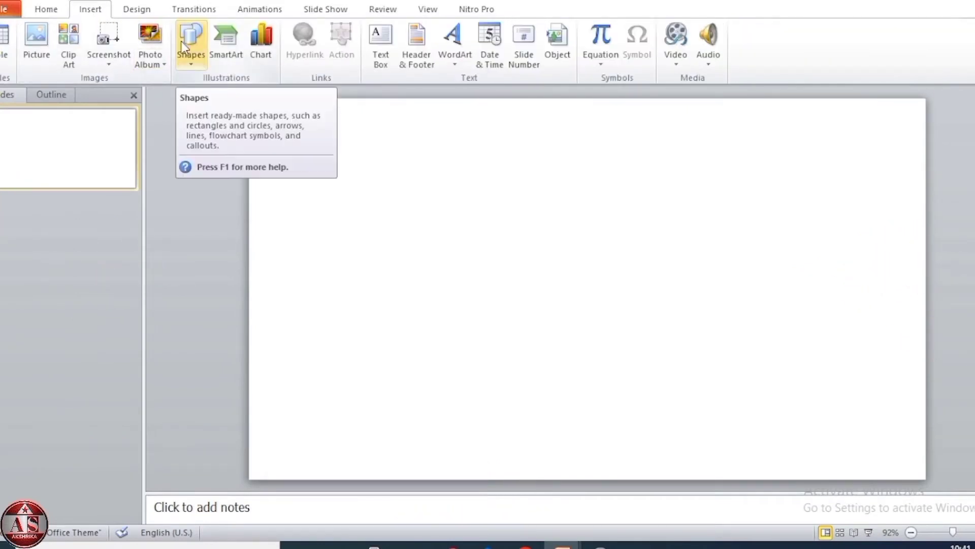
pyautogui.click(261, 41)
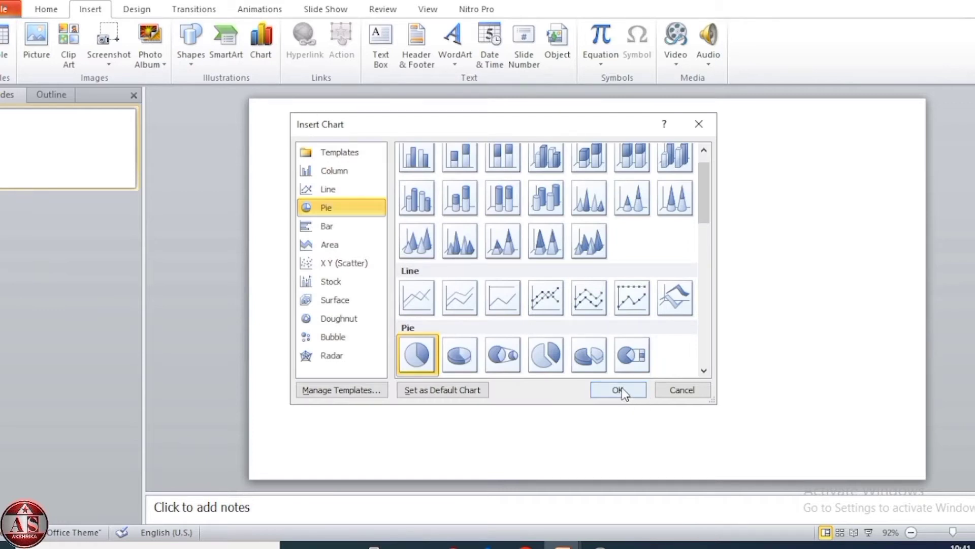
pyautogui.click(620, 389)
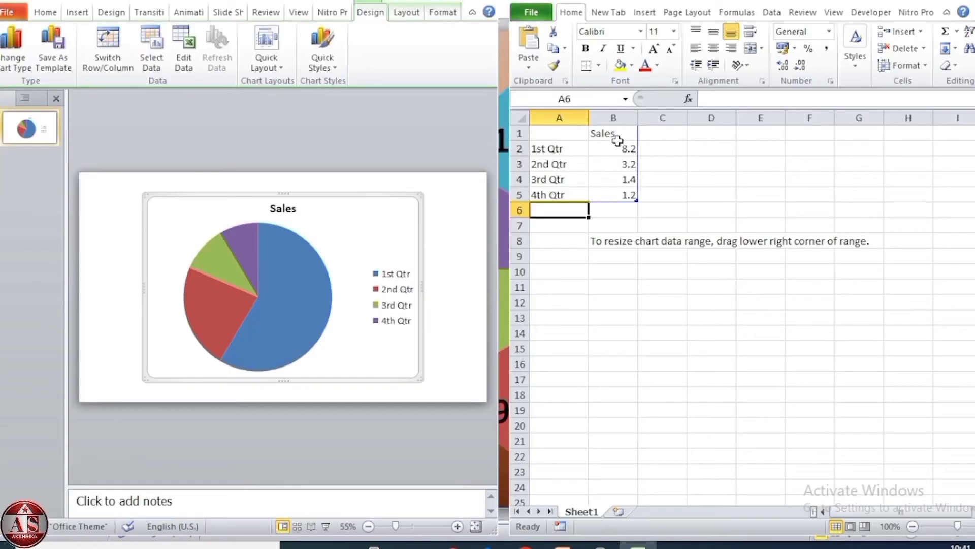
# - Enter 1 in B2, fill it down through B13, and close the data sheet
pyautogui.click(618, 147)
pyautogui.write('1')
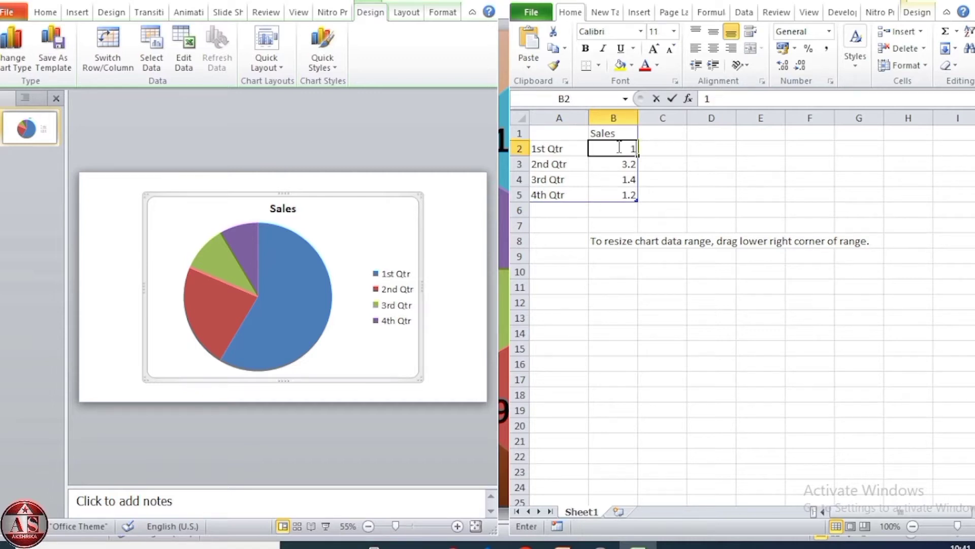
pyautogui.click(661, 173)
pyautogui.click(617, 152)
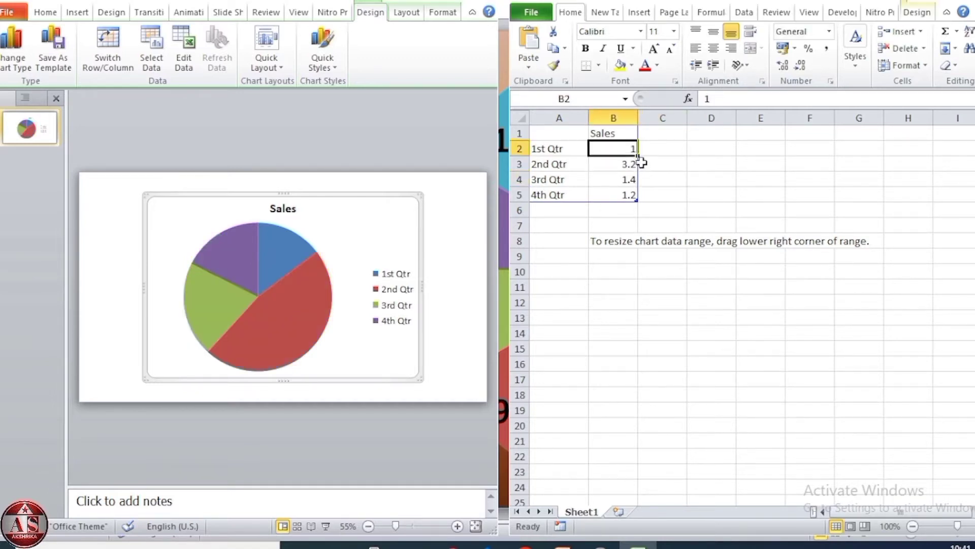
pyautogui.moveTo(638, 156); pyautogui.dragTo(638, 321)
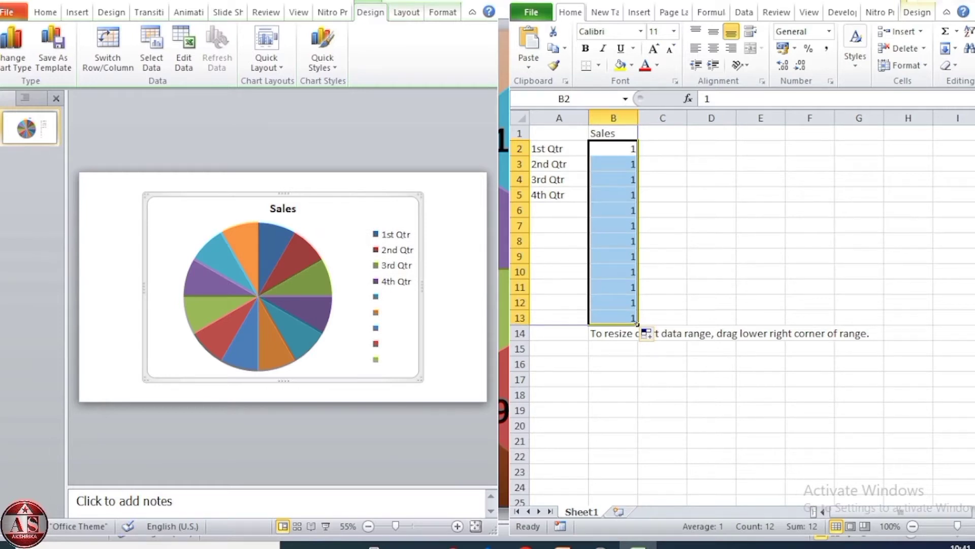
pyautogui.hotkey('alt', 'F4')
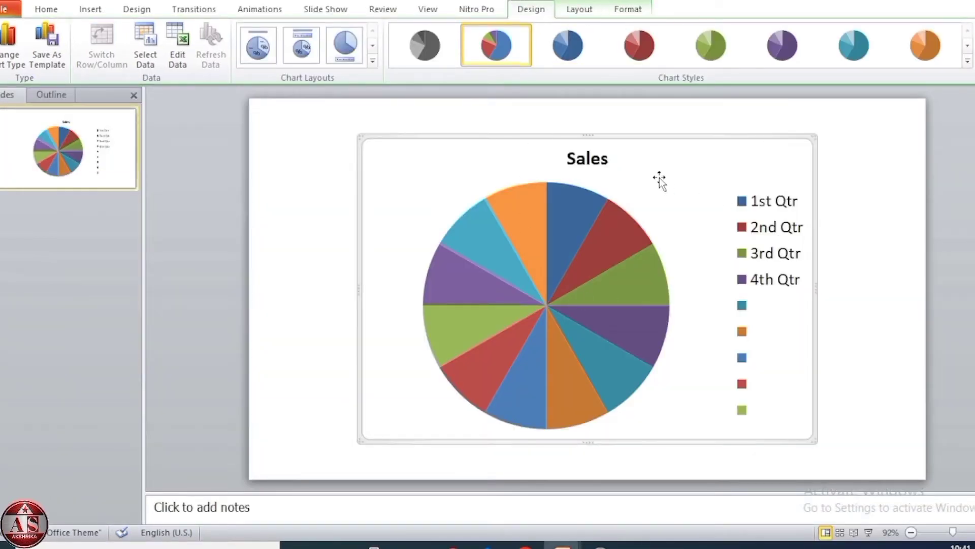
# - Delete the Sales title and the legend, then drag the pie to the slide's right side
pyautogui.click(599, 160)
pyautogui.press('Delete')
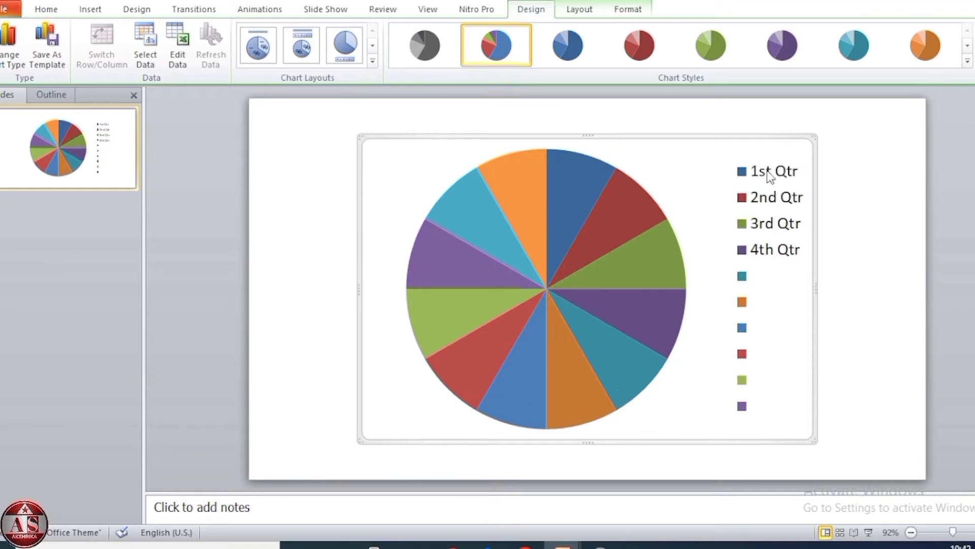
pyautogui.click(773, 169)
pyautogui.press('Delete')
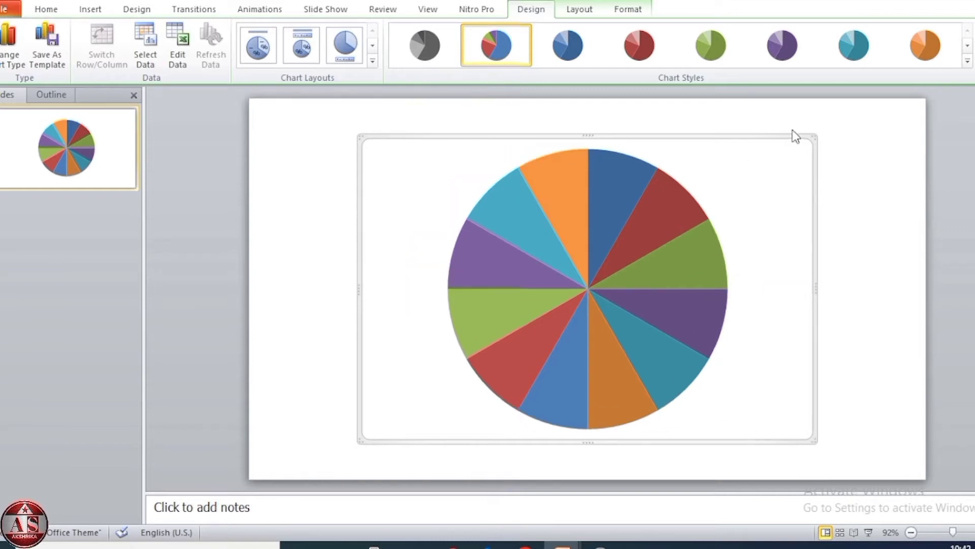
pyautogui.moveTo(767, 139); pyautogui.dragTo(883, 128)
pyautogui.click(102, 10)
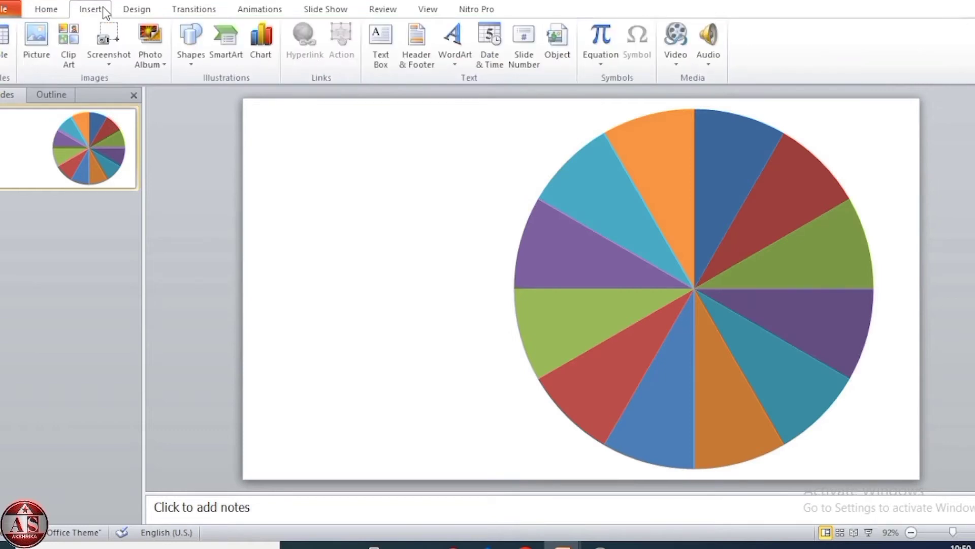
# - Draw an oval over the pie's centre, fill it brown, and nudge it into place
pyautogui.click(202, 46)
pyautogui.click(303, 95)
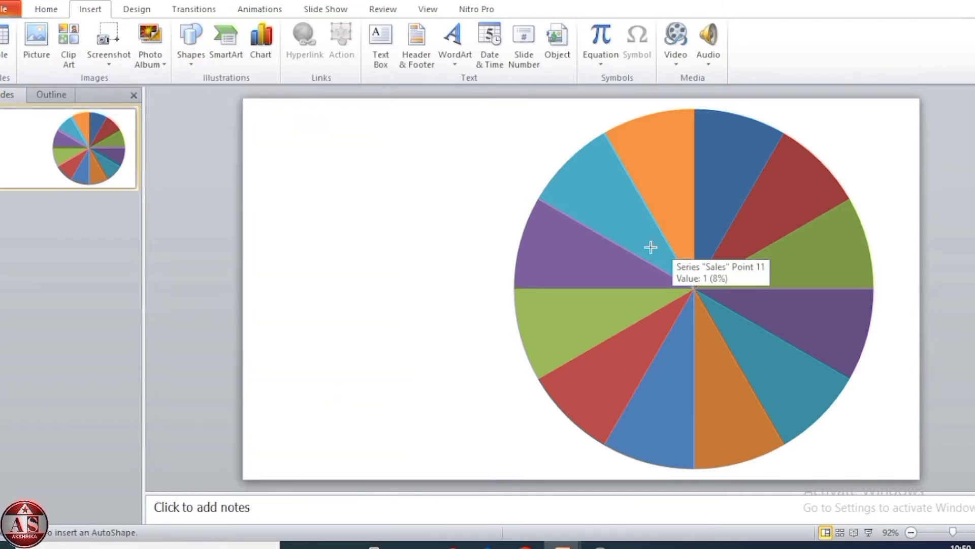
pyautogui.moveTo(639, 247)
pyautogui.mouseDown()
pyautogui.moveTo(755, 362)
pyautogui.moveTo(752, 348)
pyautogui.mouseUp()
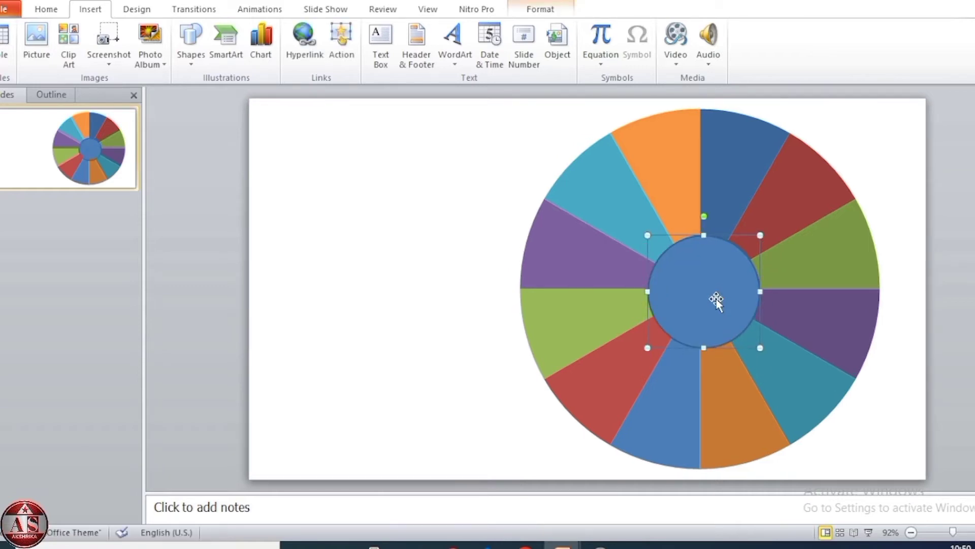
pyautogui.click(517, 10)
pyautogui.click(510, 30)
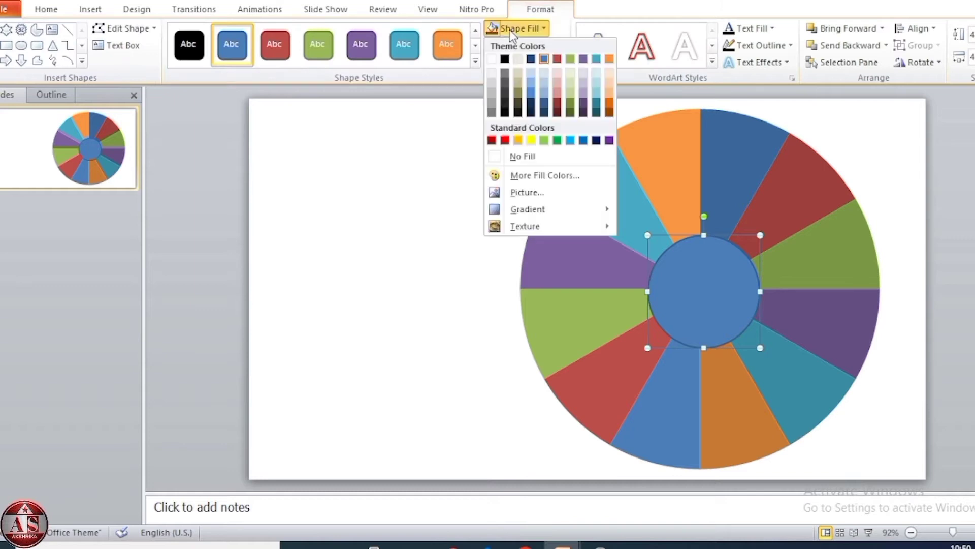
pyautogui.click(487, 29)
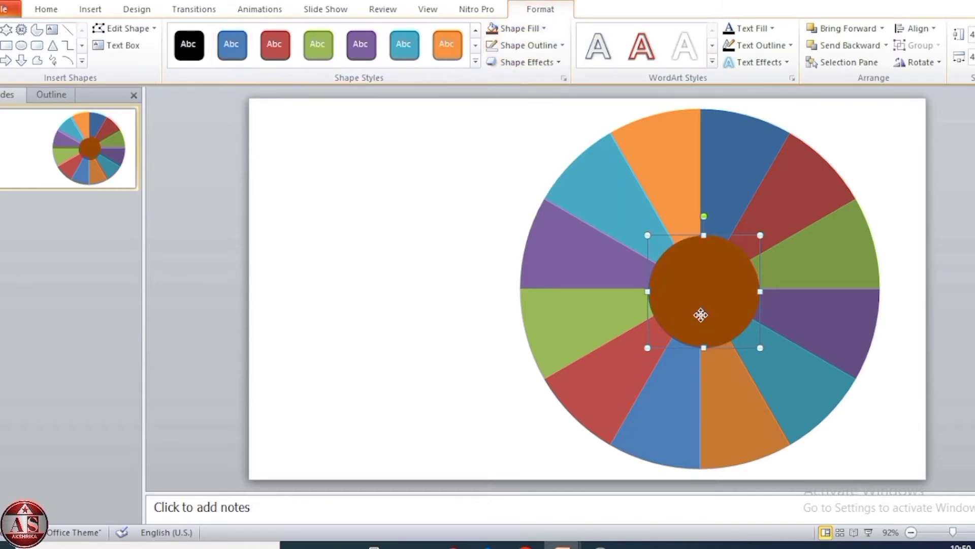
pyautogui.moveTo(701, 319); pyautogui.dragTo(701, 320)
# - Insert a play symbol and a pause symbol as text inside the brown circle
pyautogui.rightClick(706, 307)
pyautogui.click(765, 136)
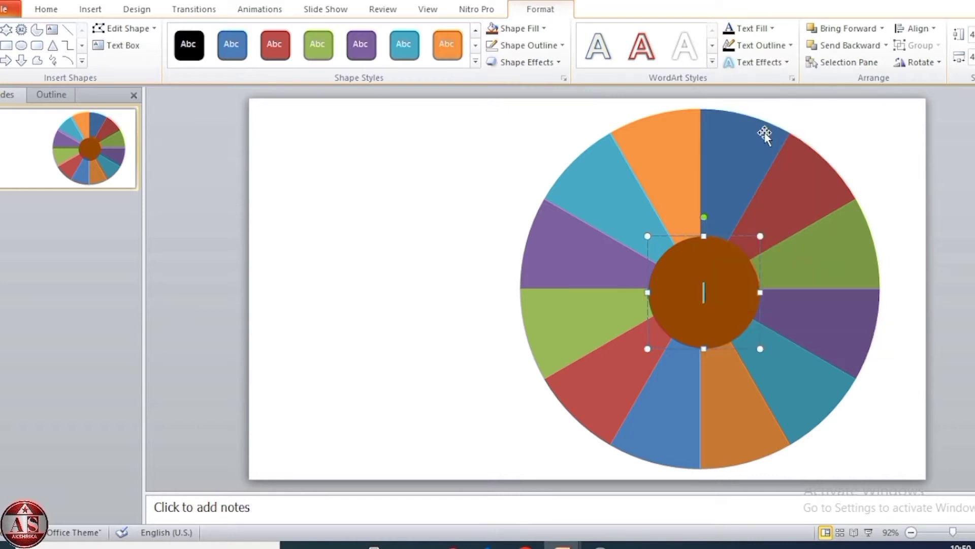
pyautogui.click(94, 12)
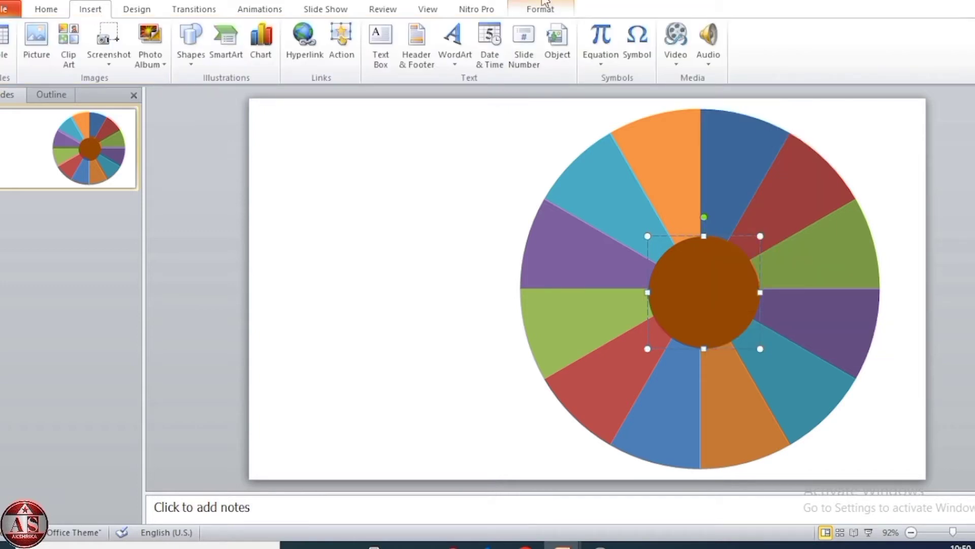
pyautogui.click(636, 51)
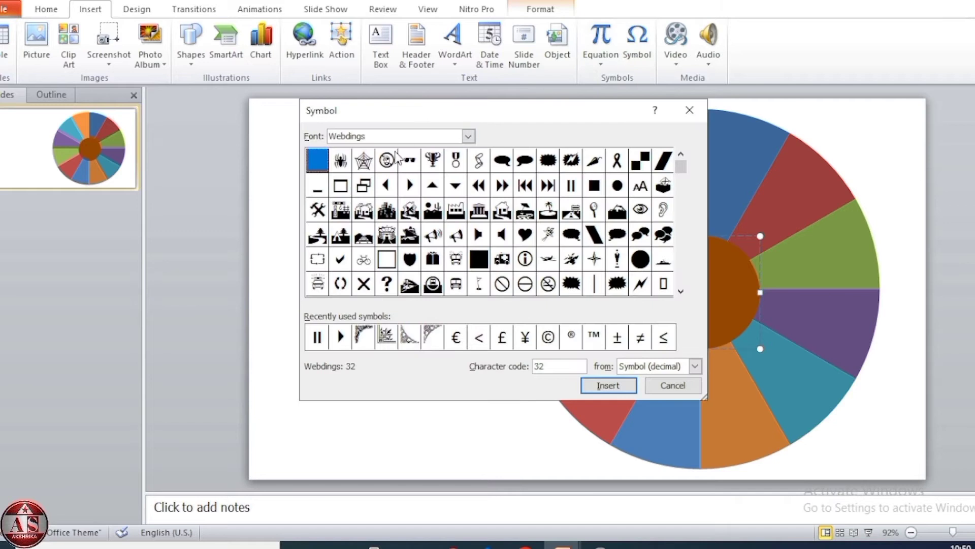
pyautogui.click(410, 188)
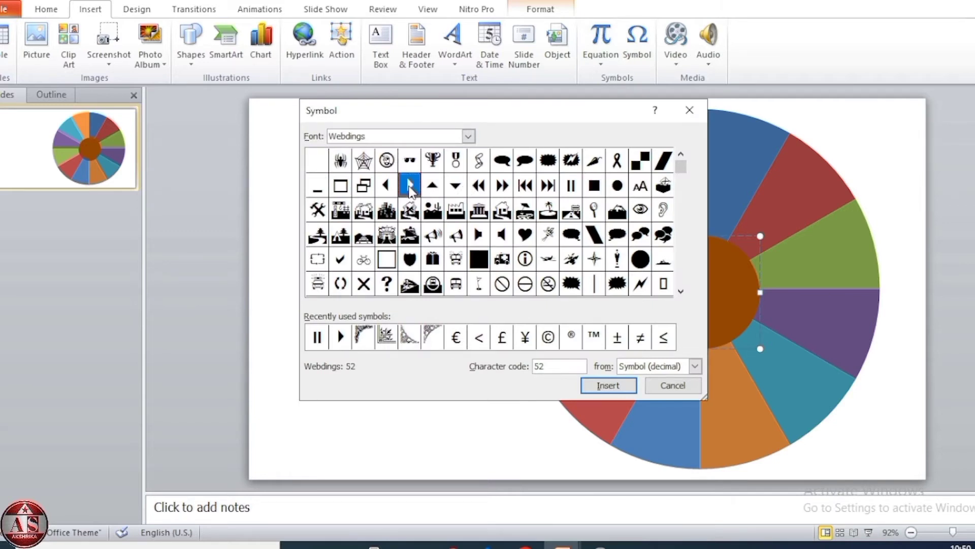
pyautogui.click(621, 385)
pyautogui.click(571, 185)
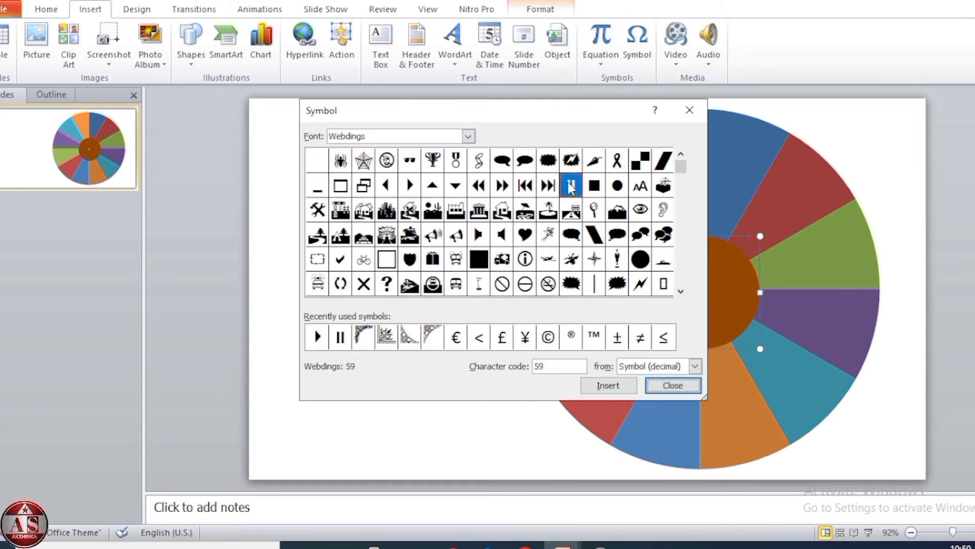
pyautogui.click(605, 385)
pyautogui.click(672, 385)
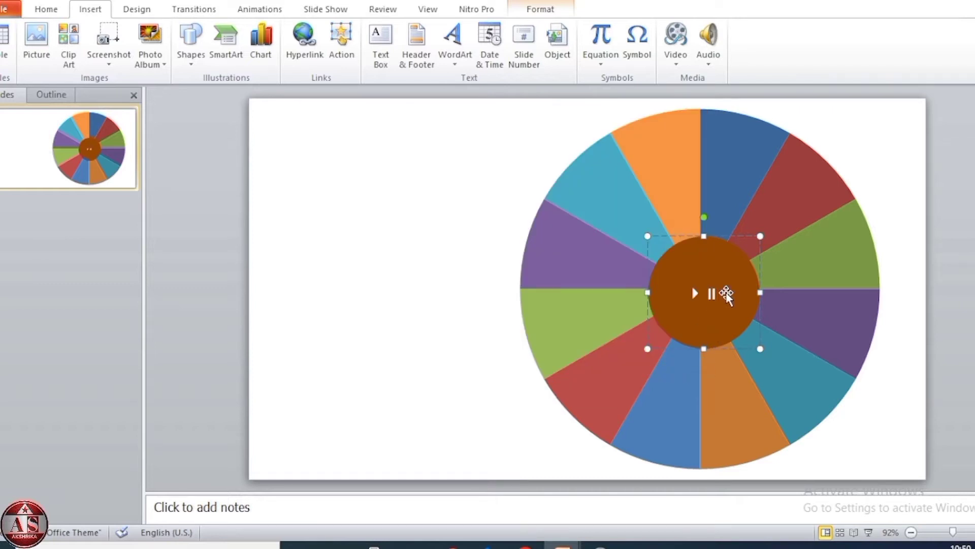
pyautogui.press('Escape')
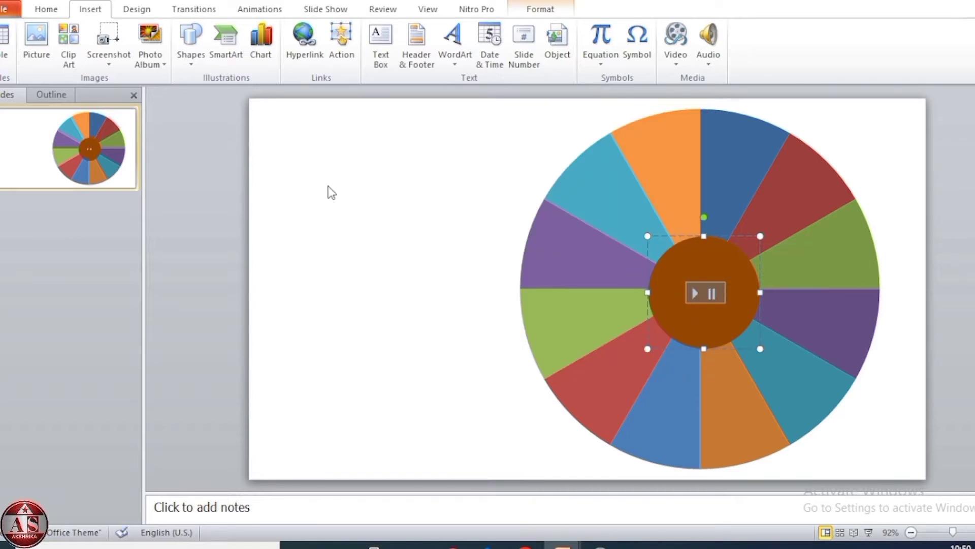
# - Enlarge the play/pause symbols to size 28 with Grow Font
pyautogui.click(46, 9)
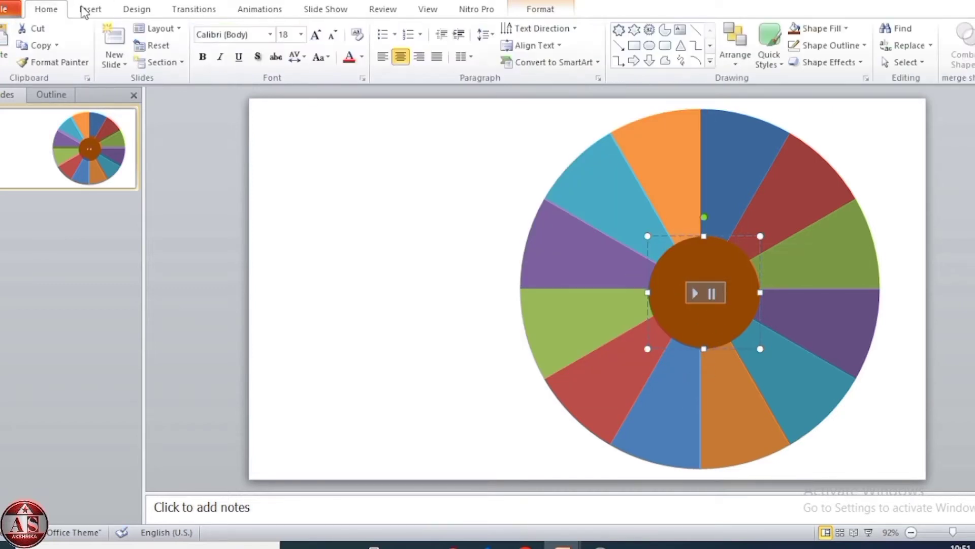
pyautogui.click(315, 35)
pyautogui.click(315, 34)
pyautogui.click(315, 34)
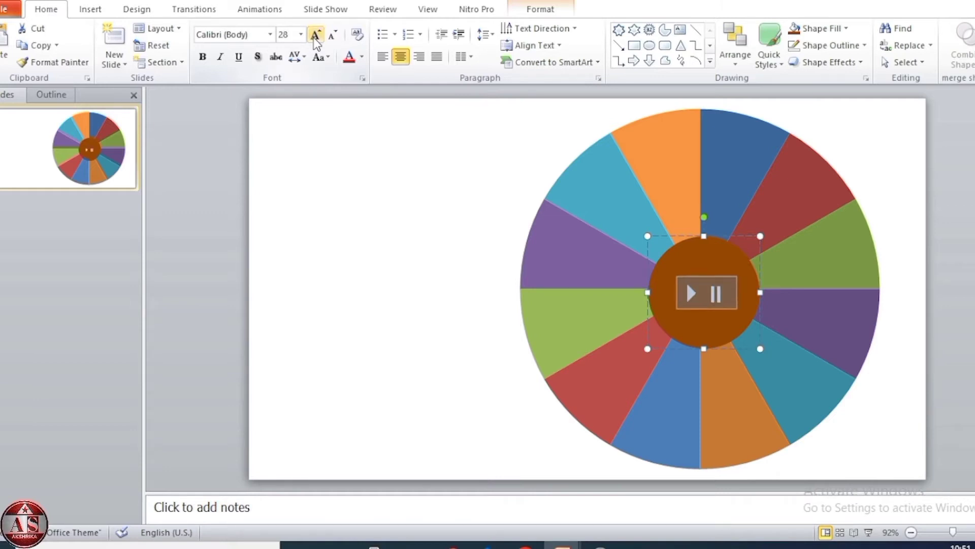
pyautogui.press('Escape')
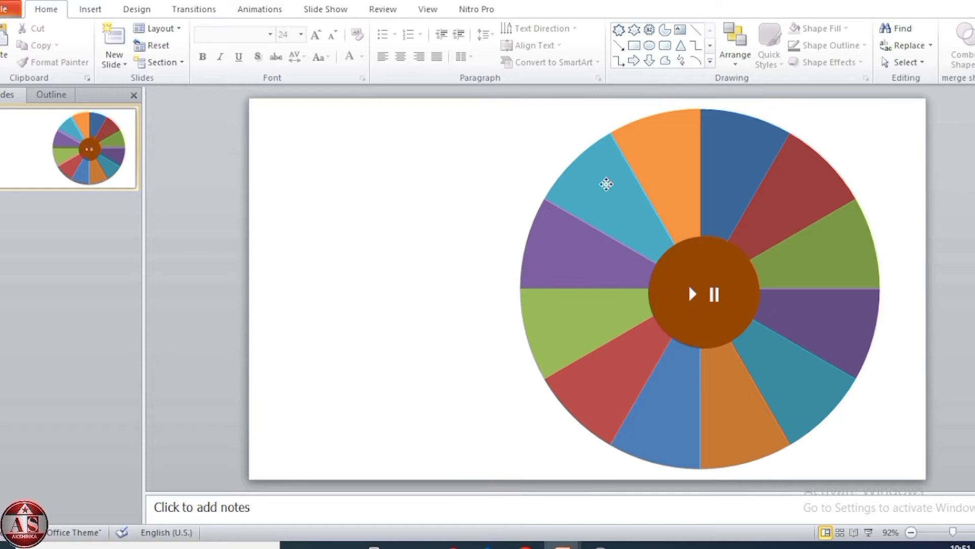
pyautogui.click(605, 185)
# - Add data labels positioned Inside End on the pie slices
pyautogui.click(584, 10)
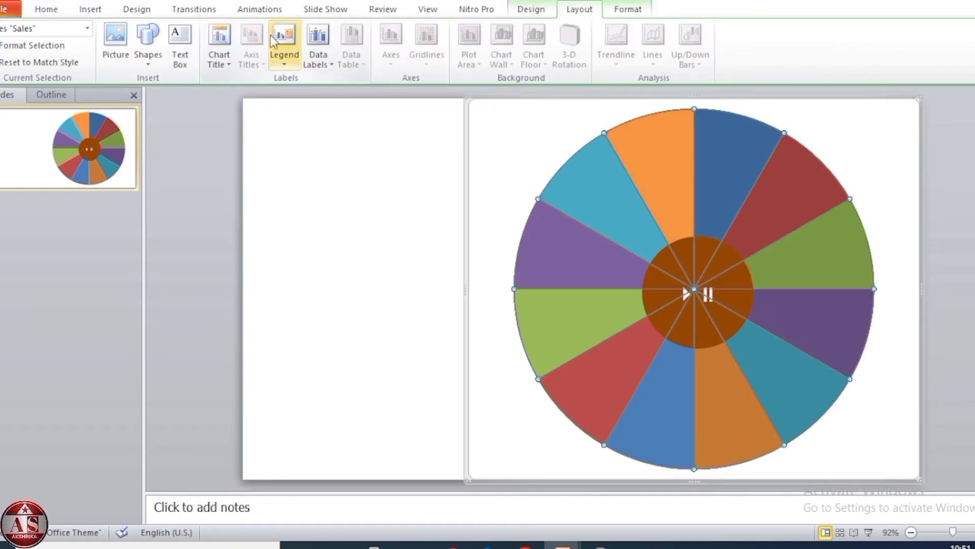
pyautogui.click(318, 46)
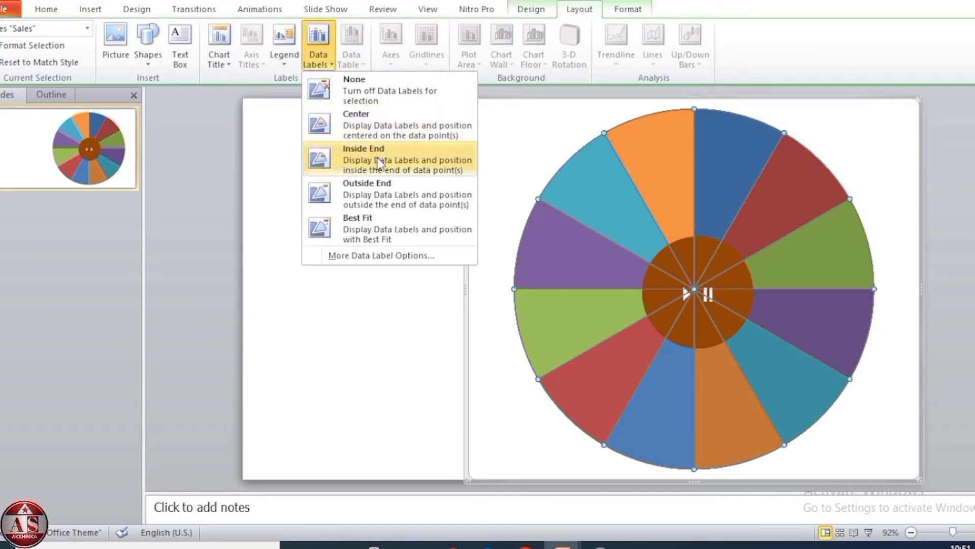
pyautogui.click(379, 161)
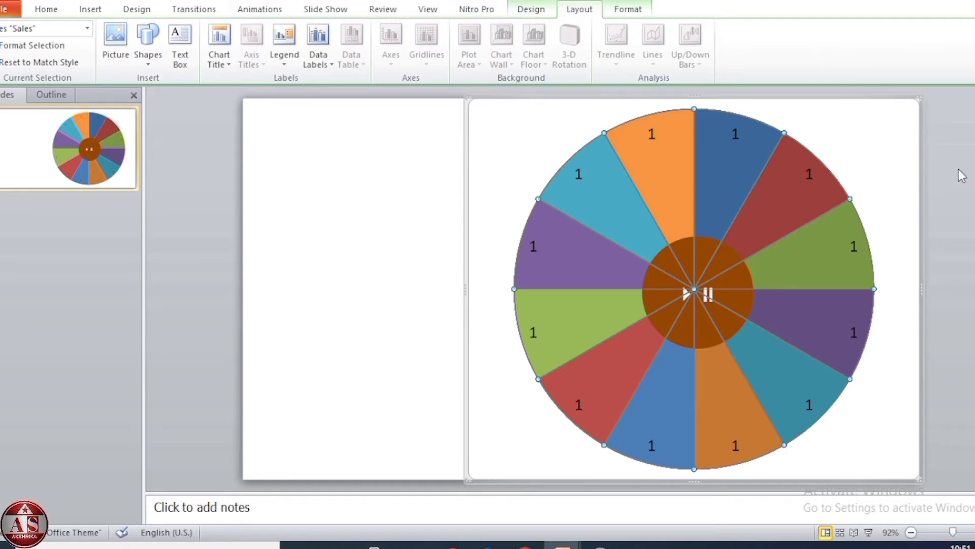
# - Edit the twelve slice labels so they read 1 through 12 around the wheel
pyautogui.click(732, 135)
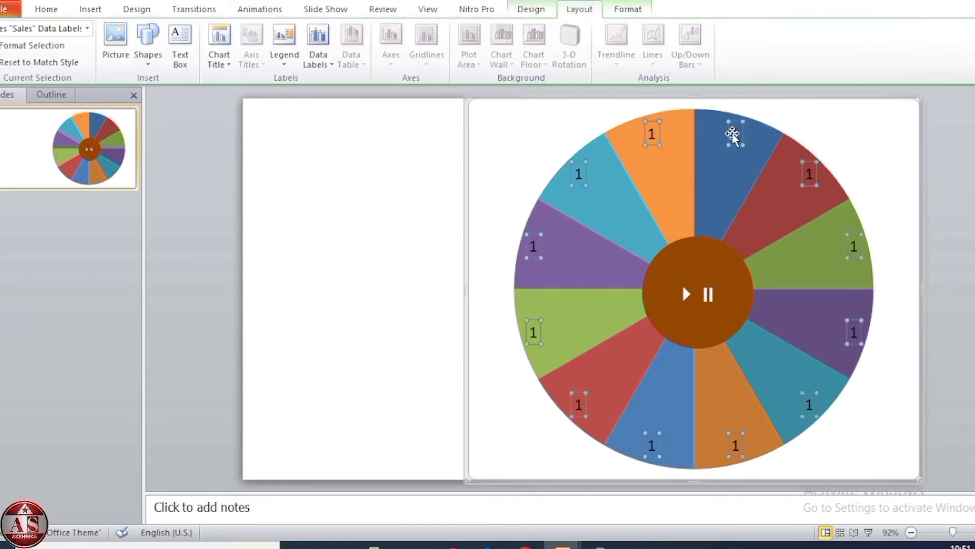
pyautogui.click(736, 131)
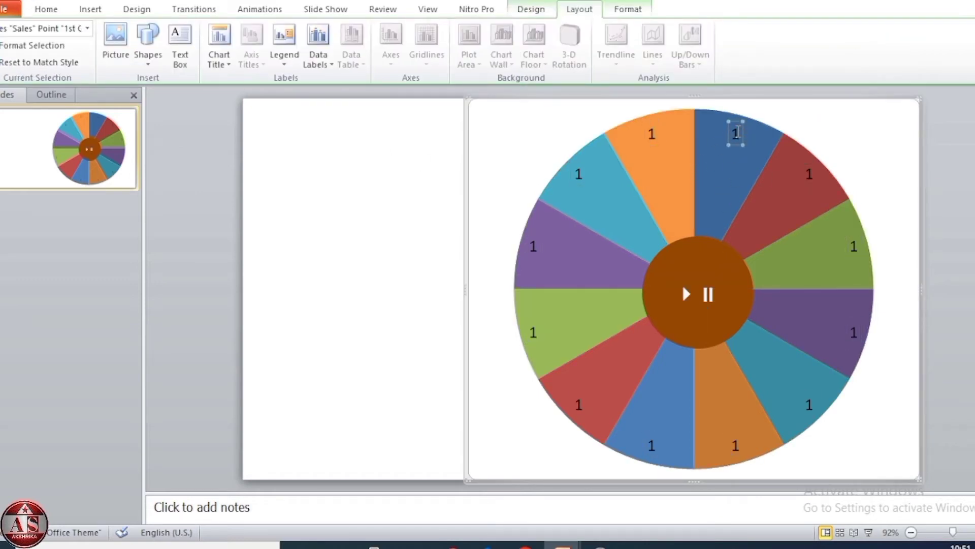
pyautogui.write('2')
pyautogui.click(809, 173)
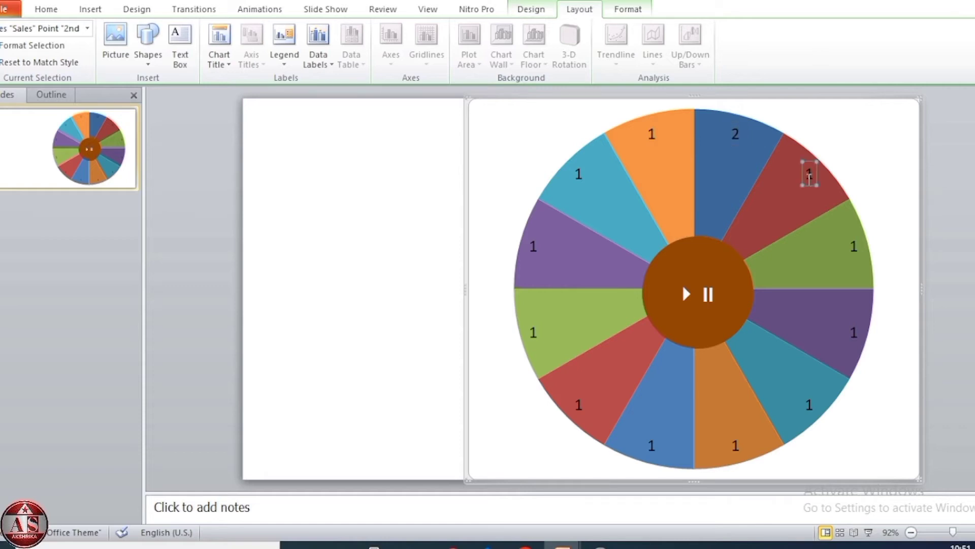
pyautogui.write('3')
pyautogui.click(854, 246)
pyautogui.write('4')
pyautogui.click(855, 333)
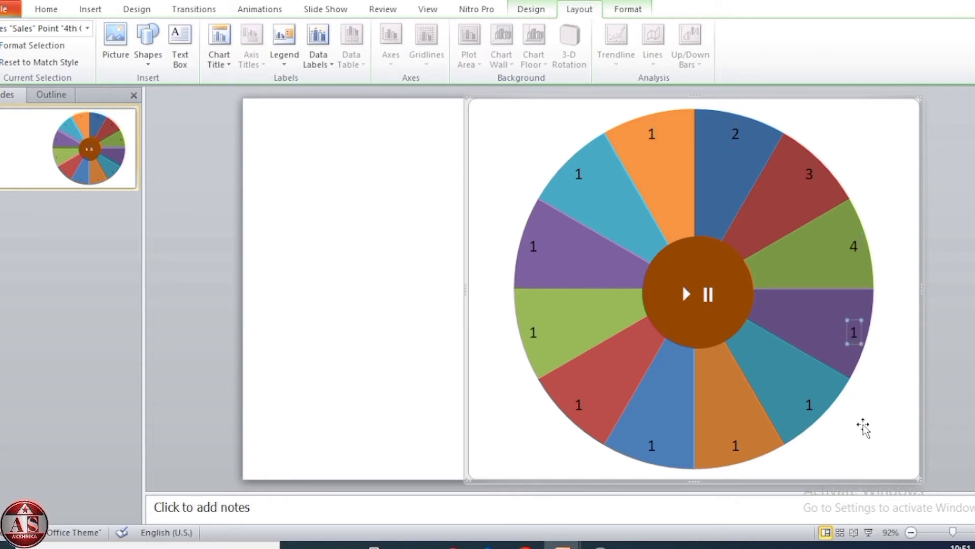
pyautogui.write('5')
pyautogui.click(809, 404)
pyautogui.click(736, 445)
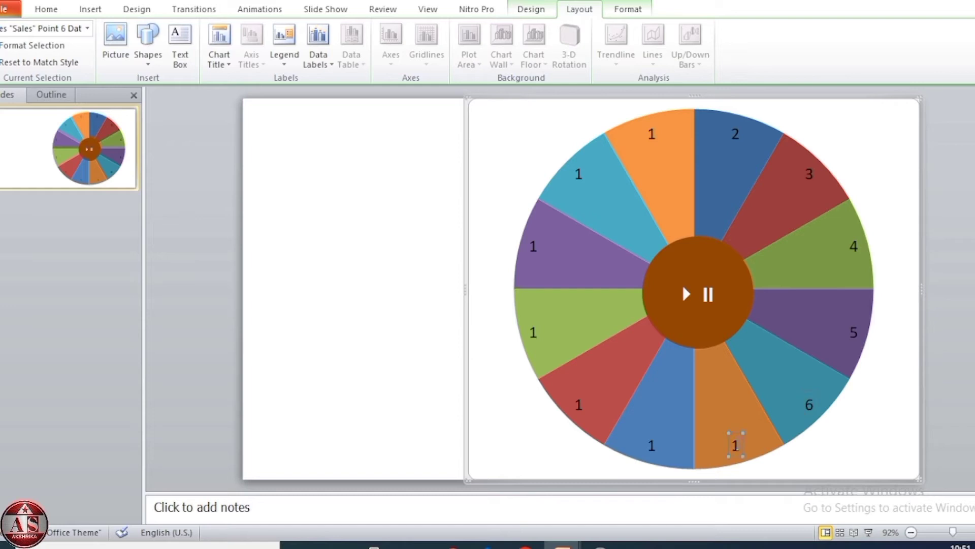
pyautogui.write('7')
pyautogui.click(651, 445)
pyautogui.write('8')
pyautogui.click(578, 405)
pyautogui.write('9')
pyautogui.click(529, 331)
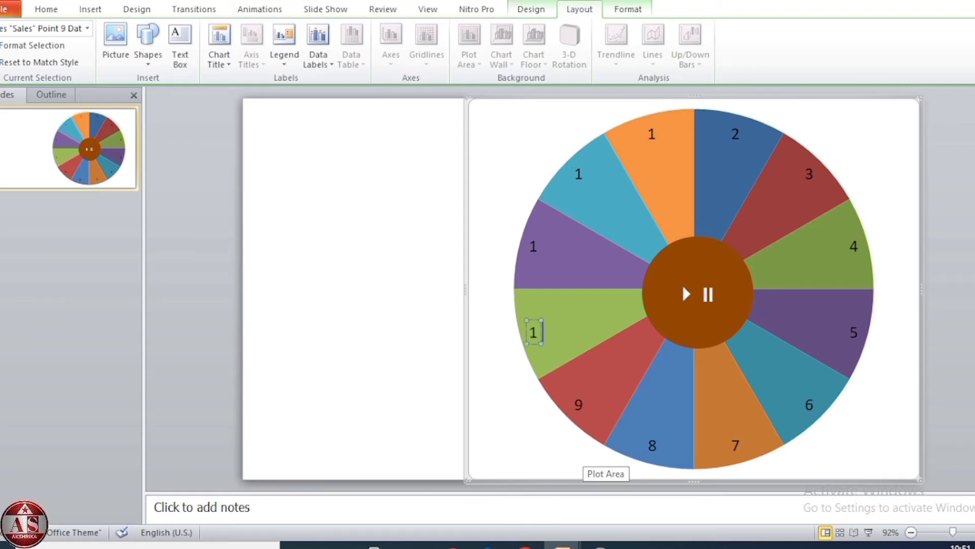
pyautogui.write('0')
pyautogui.click(534, 248)
pyautogui.write('1')
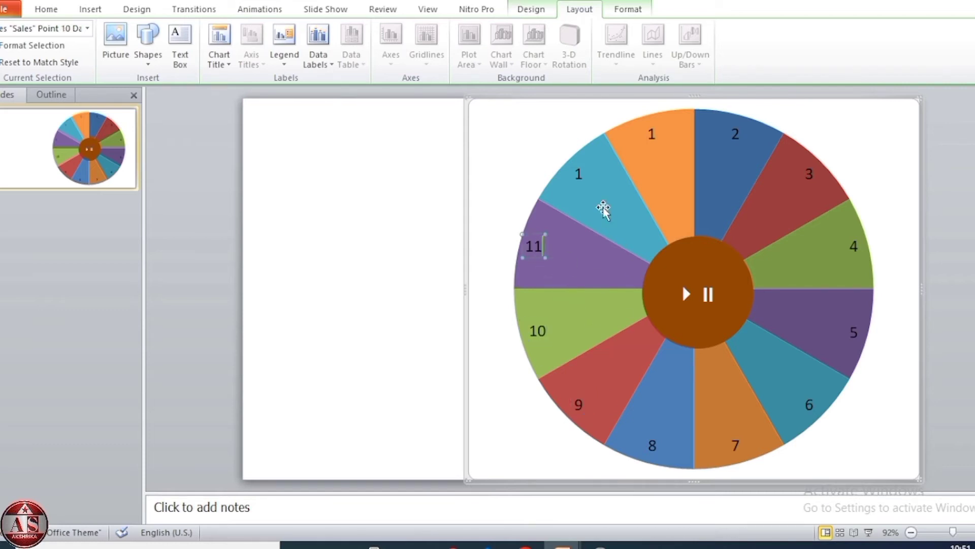
# - Make the number labels bold at 32 pt
pyautogui.click(661, 136)
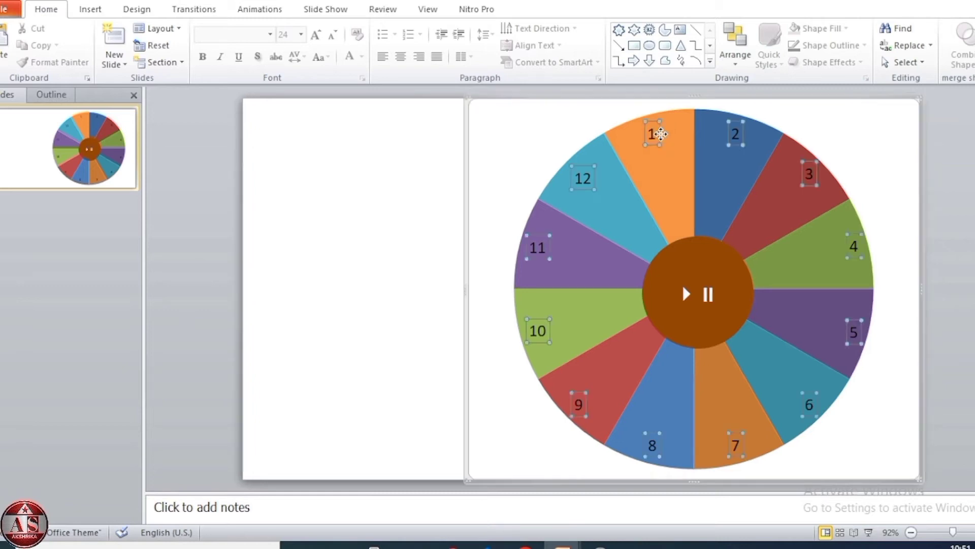
pyautogui.click(56, 9)
pyautogui.click(315, 37)
pyautogui.click(315, 36)
pyautogui.click(315, 36)
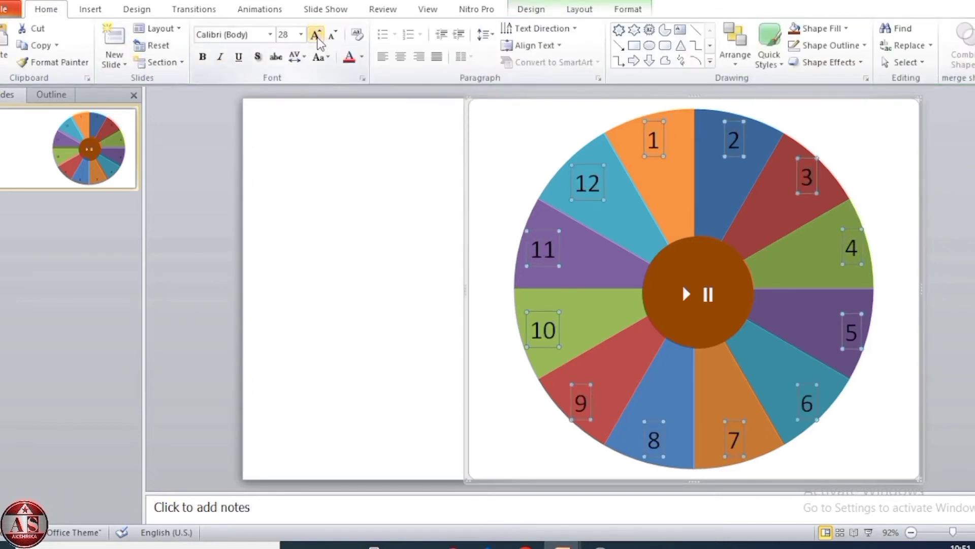
pyautogui.click(314, 37)
pyautogui.click(202, 57)
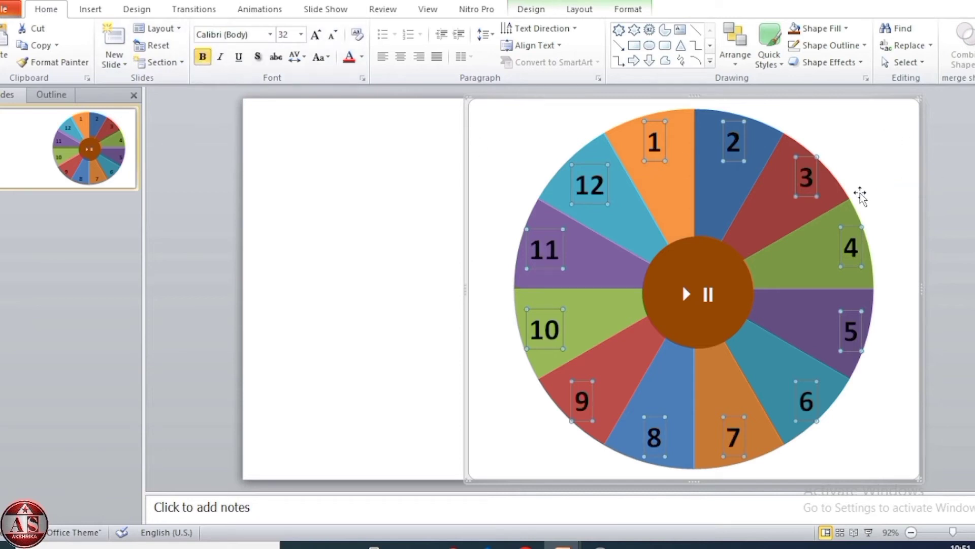
pyautogui.click(950, 165)
pyautogui.click(760, 218)
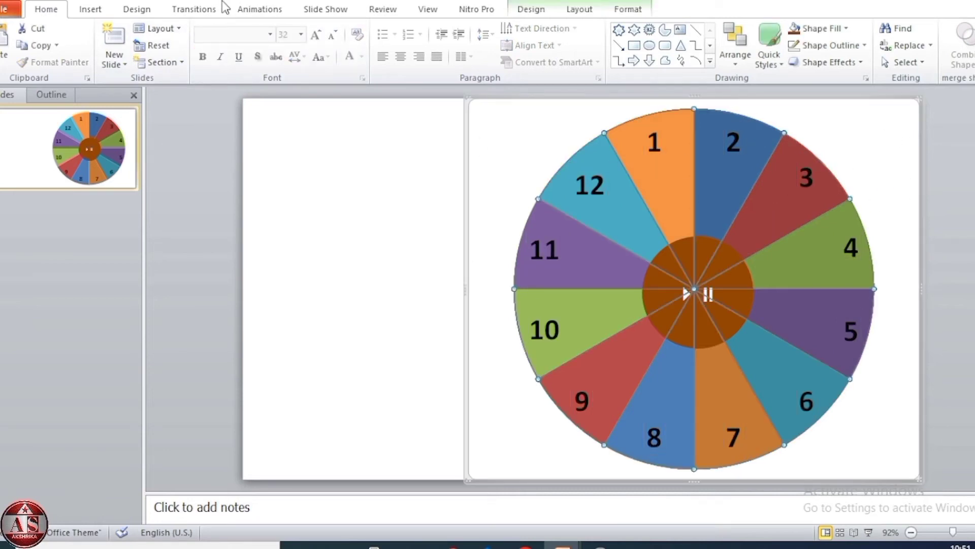
pyautogui.click(260, 9)
# - Apply the Spin emphasis animation to the pie chart wheel
pyautogui.click(561, 48)
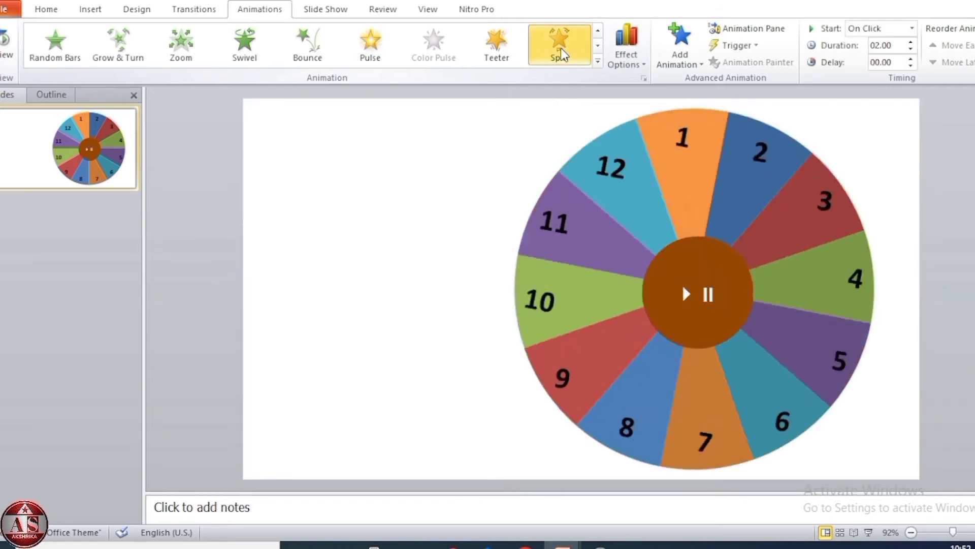
pyautogui.click(749, 28)
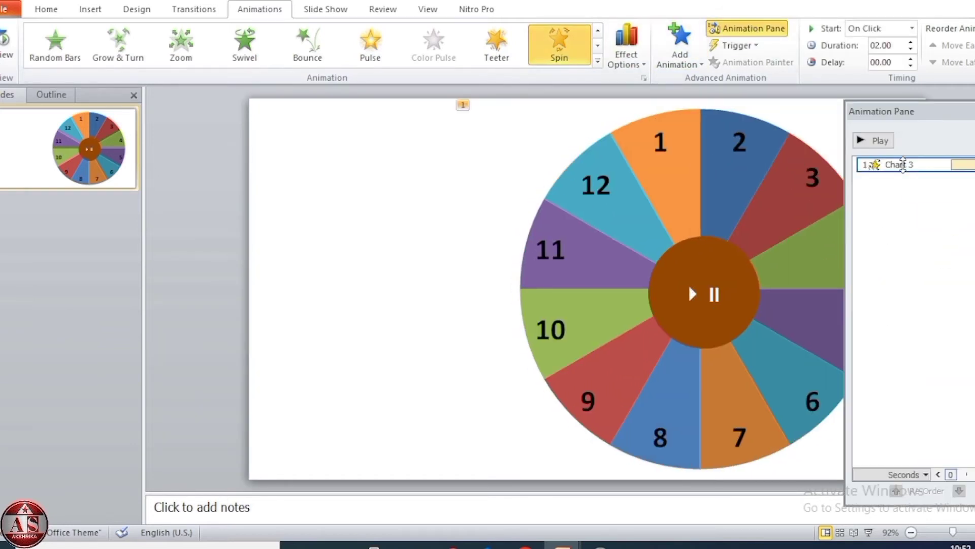
pyautogui.rightClick(903, 164)
pyautogui.click(918, 257)
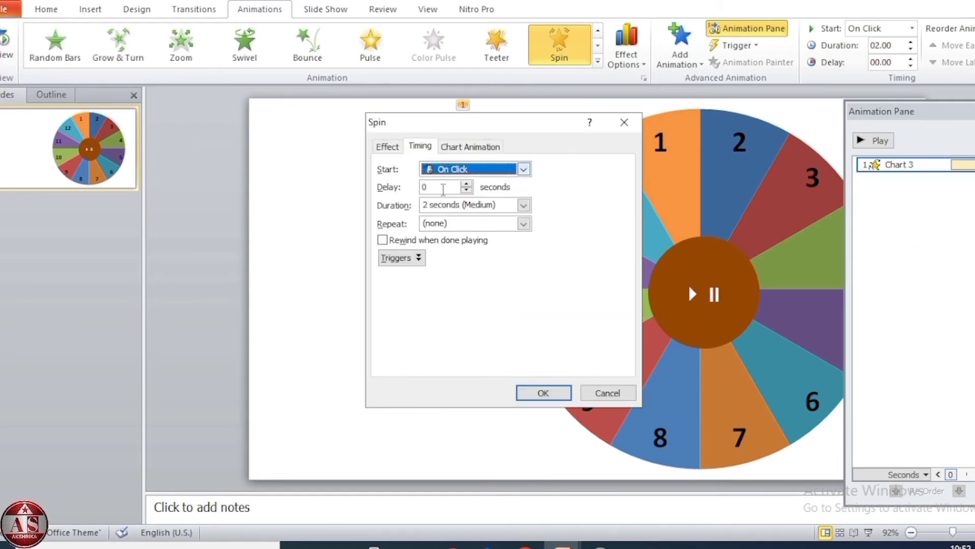
# - Set Spin to 0.5 seconds, repeating until next click, triggered by clicking Oval 5
pyautogui.click(524, 205)
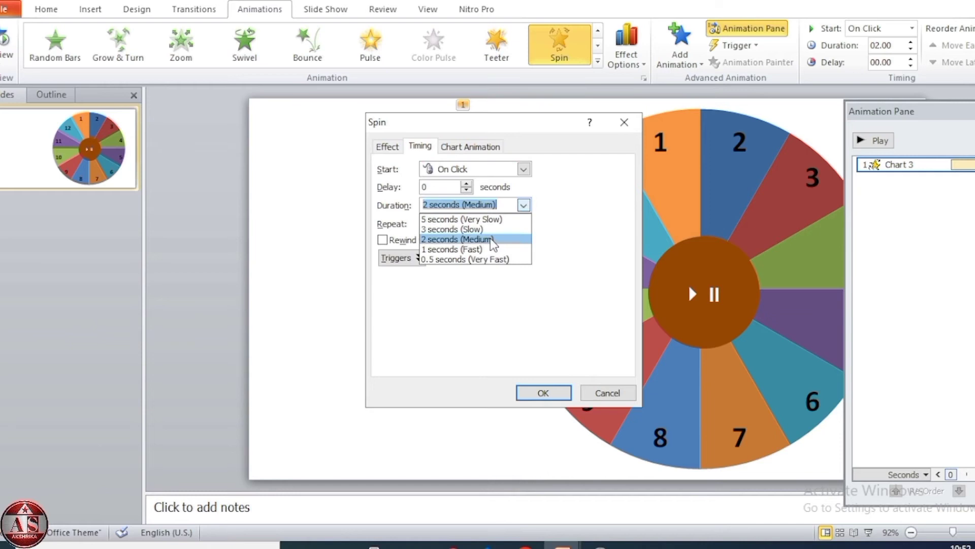
pyautogui.click(460, 259)
pyautogui.click(523, 223)
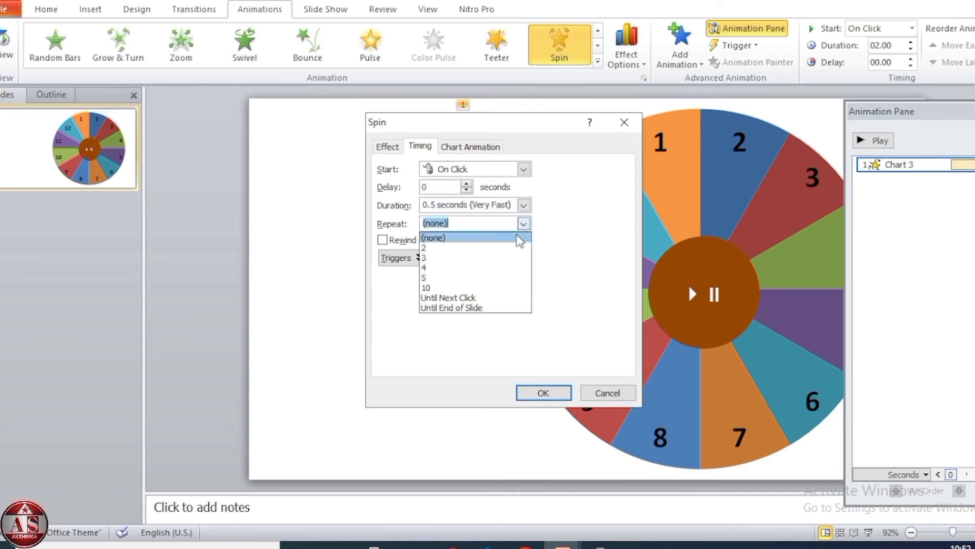
pyautogui.click(454, 299)
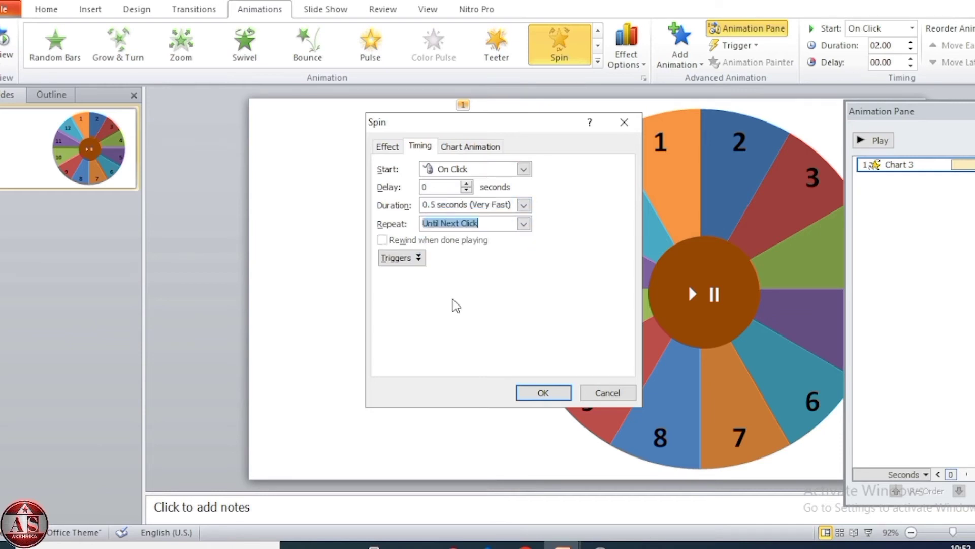
pyautogui.click(388, 258)
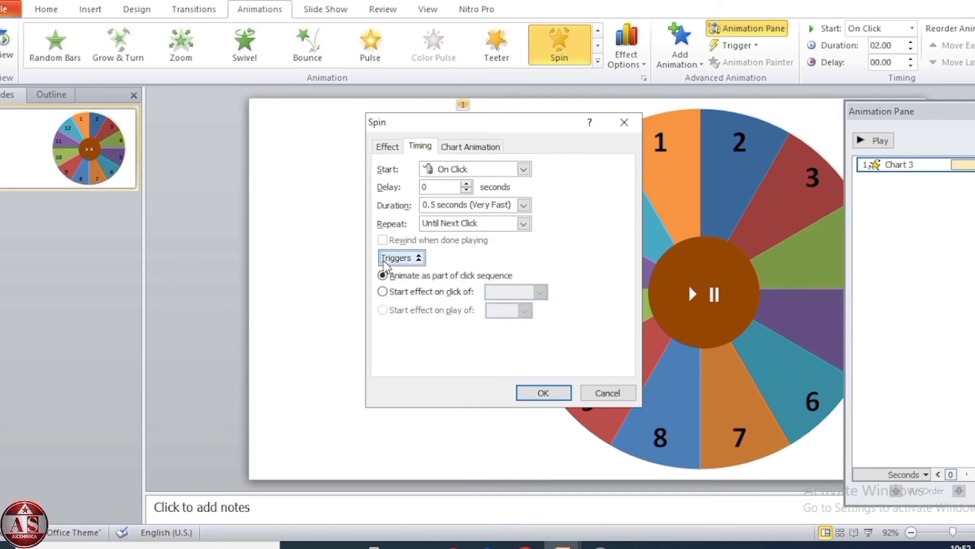
pyautogui.click(382, 292)
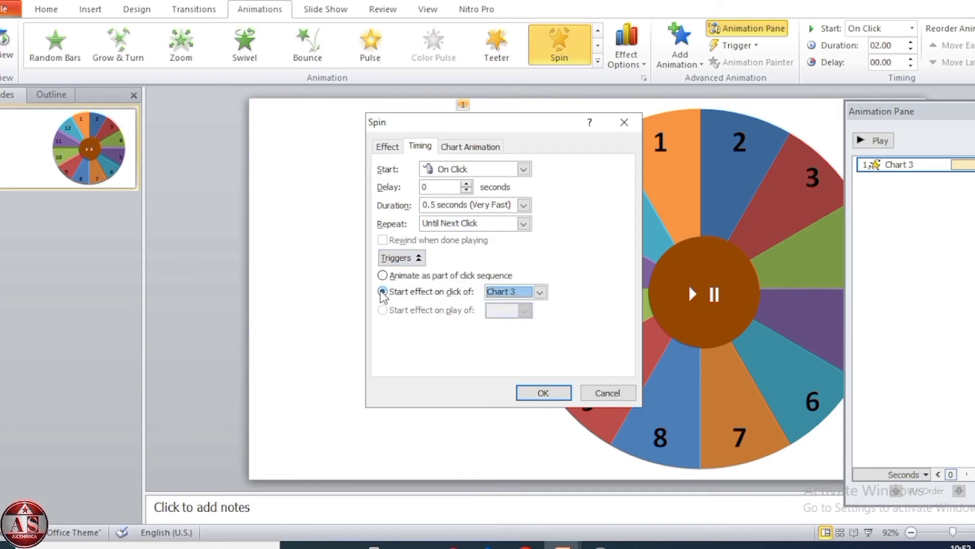
pyautogui.click(517, 294)
pyautogui.click(501, 315)
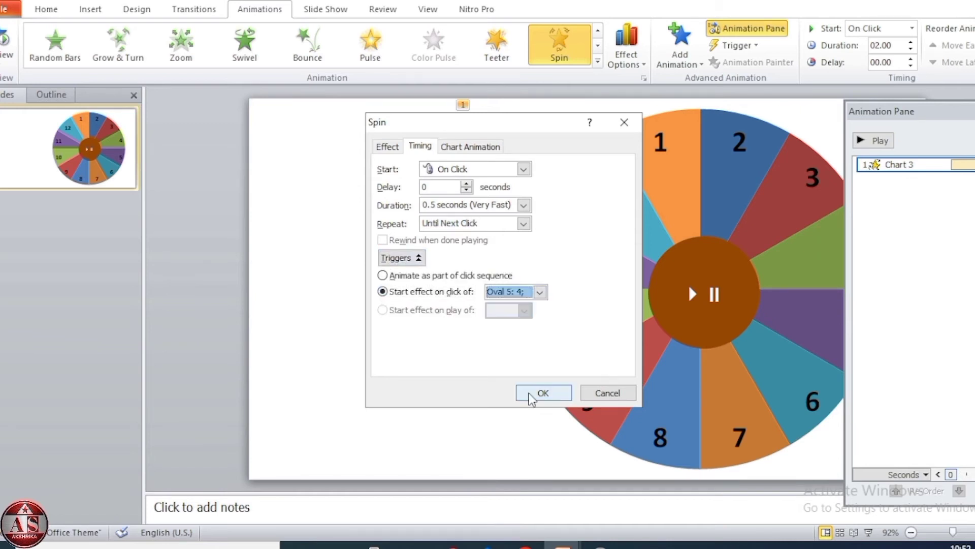
pyautogui.click(543, 392)
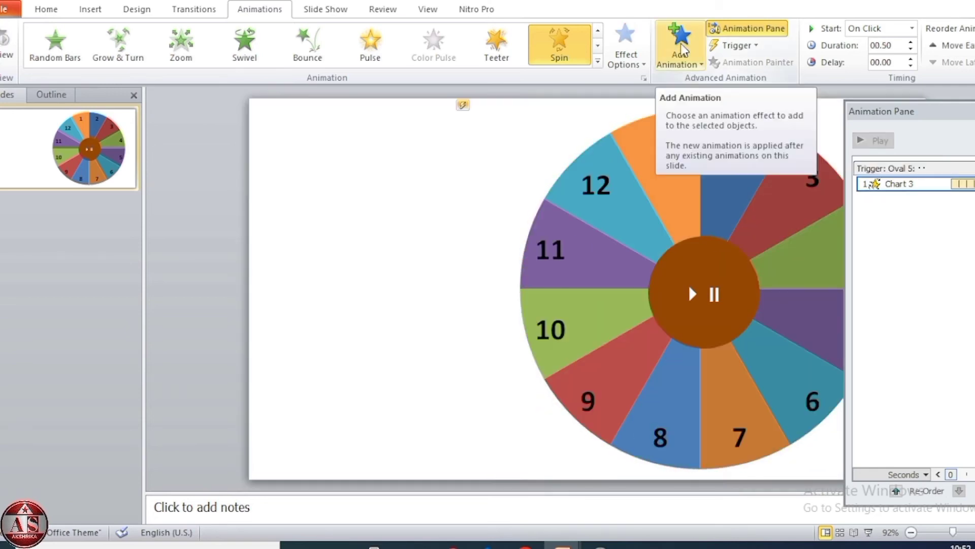
# - Add an Appear effect to the chart that starts on click of Oval 5
pyautogui.click(683, 49)
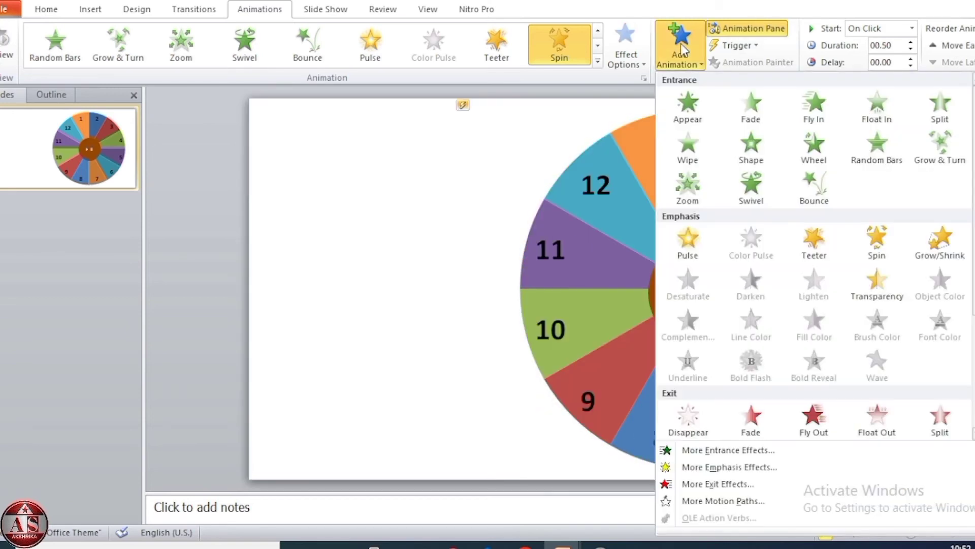
pyautogui.click(684, 114)
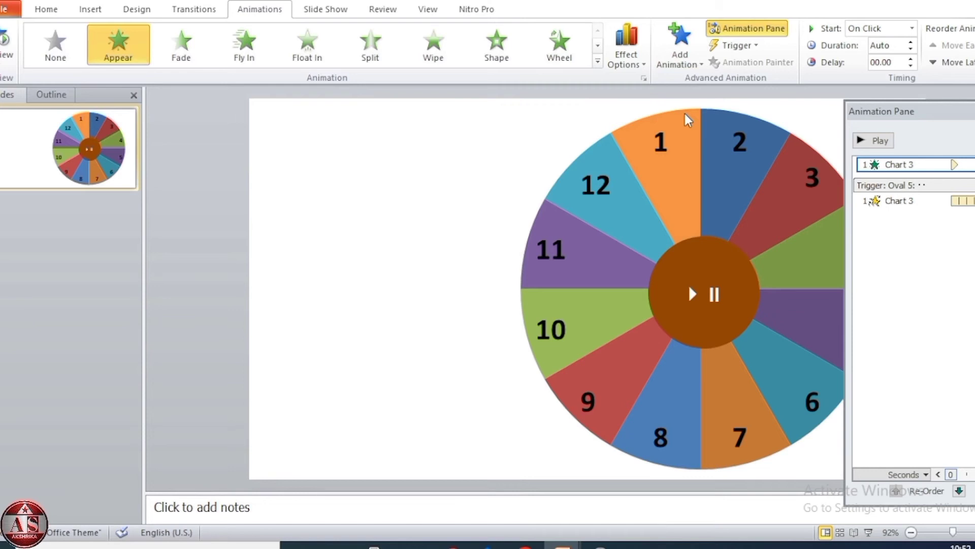
pyautogui.rightClick(918, 163)
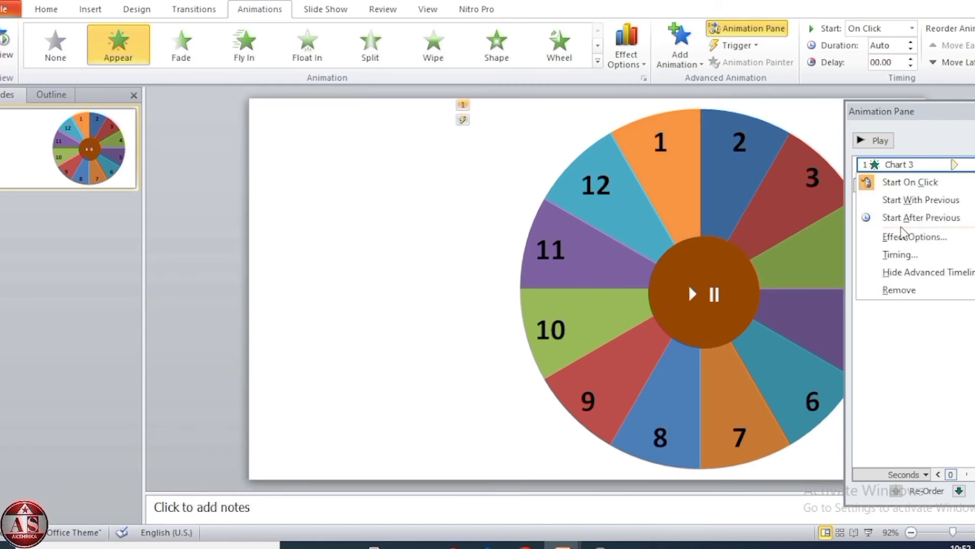
pyautogui.click(900, 255)
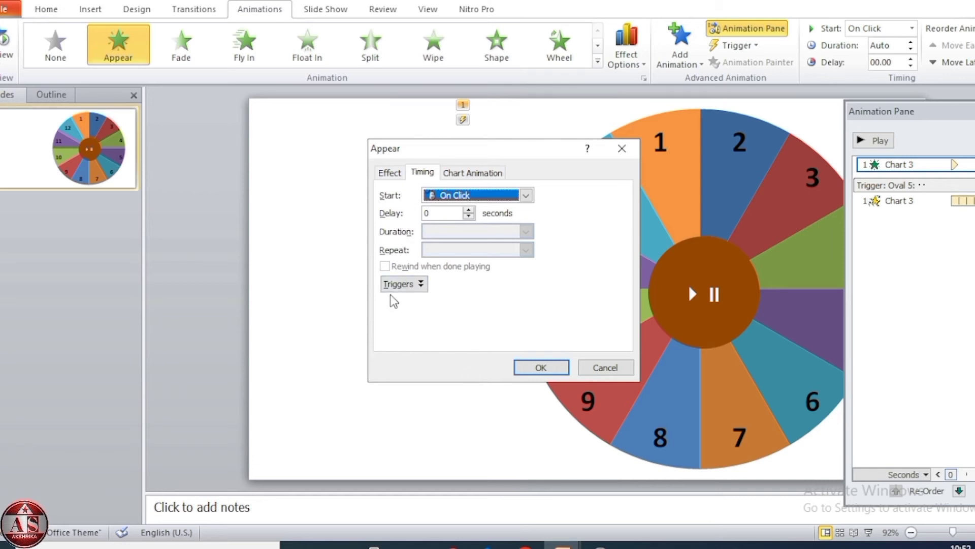
pyautogui.click(401, 284)
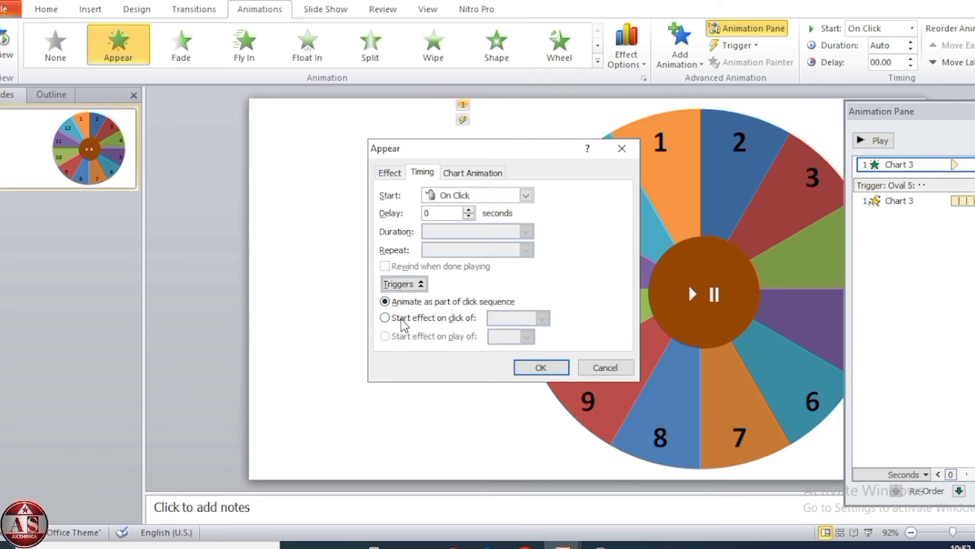
pyautogui.click(401, 319)
pyautogui.click(542, 318)
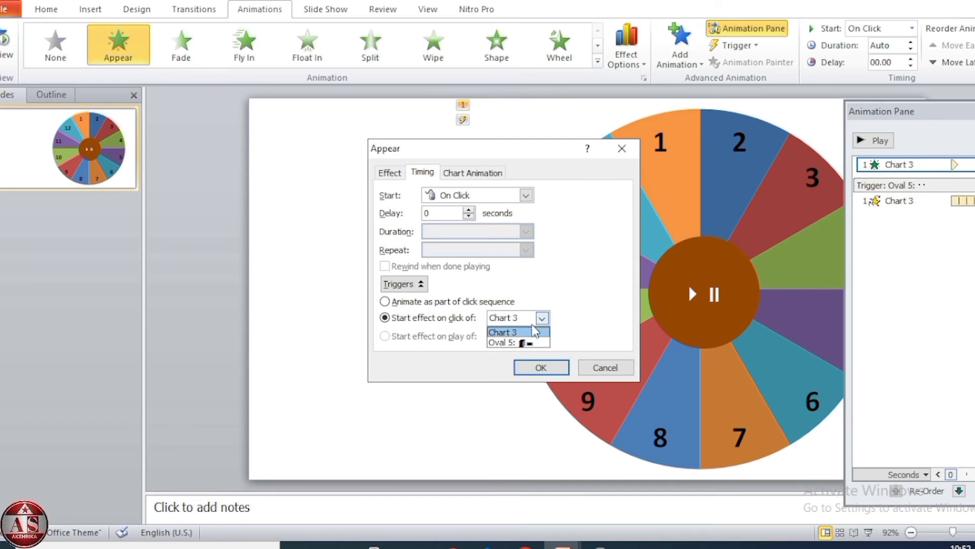
pyautogui.click(514, 343)
pyautogui.click(518, 367)
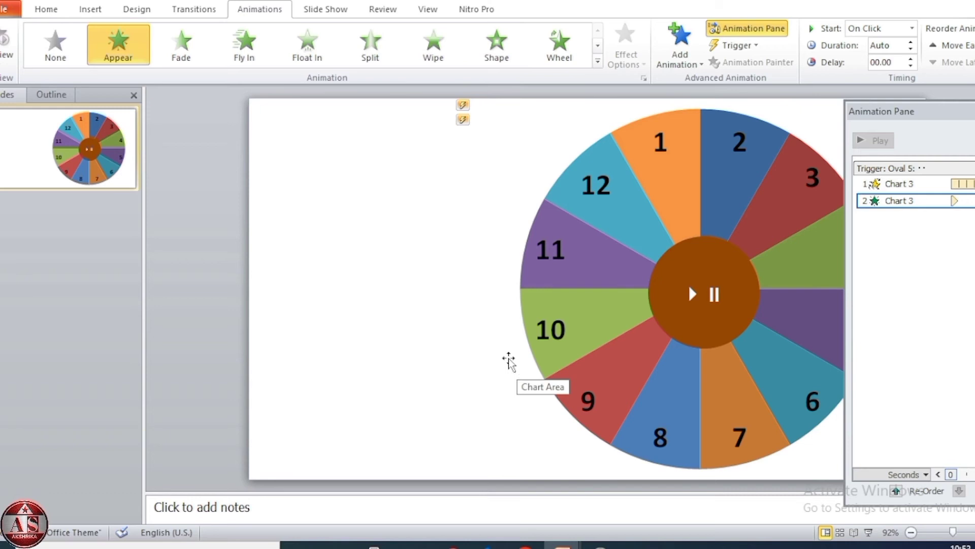
# - Draw a horizontal arrow pointing at the wheel's left edge, dark blue and thick
pyautogui.click(84, 15)
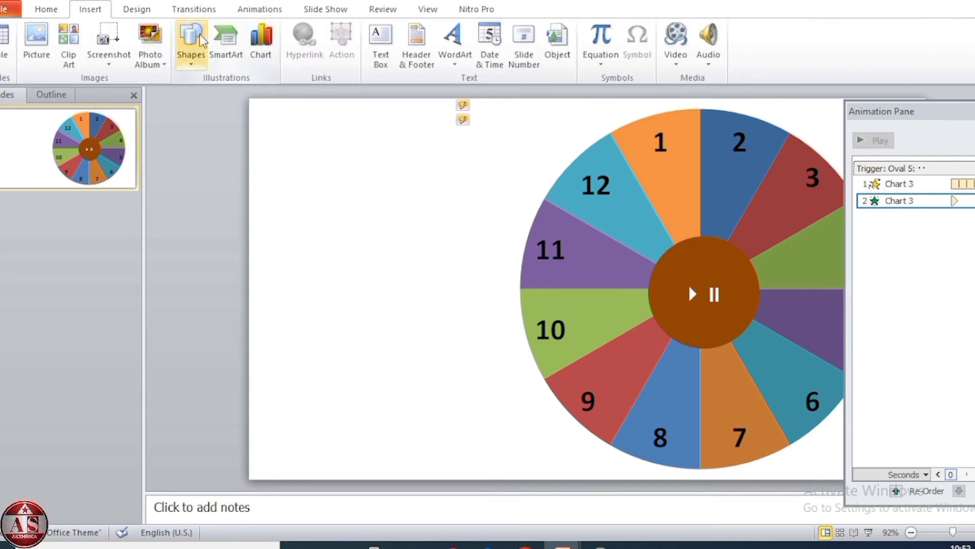
pyautogui.click(190, 43)
pyautogui.click(284, 99)
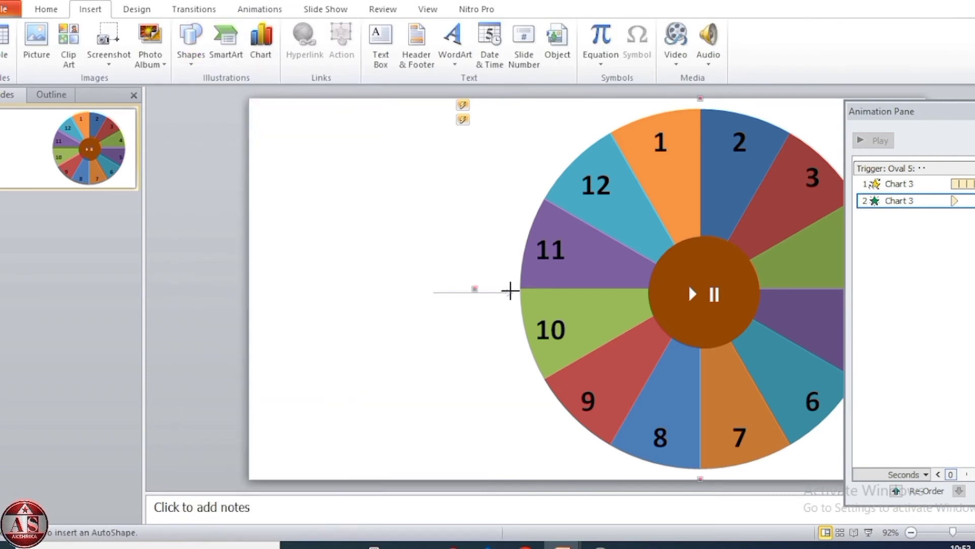
pyautogui.moveTo(431, 293); pyautogui.dragTo(512, 293)
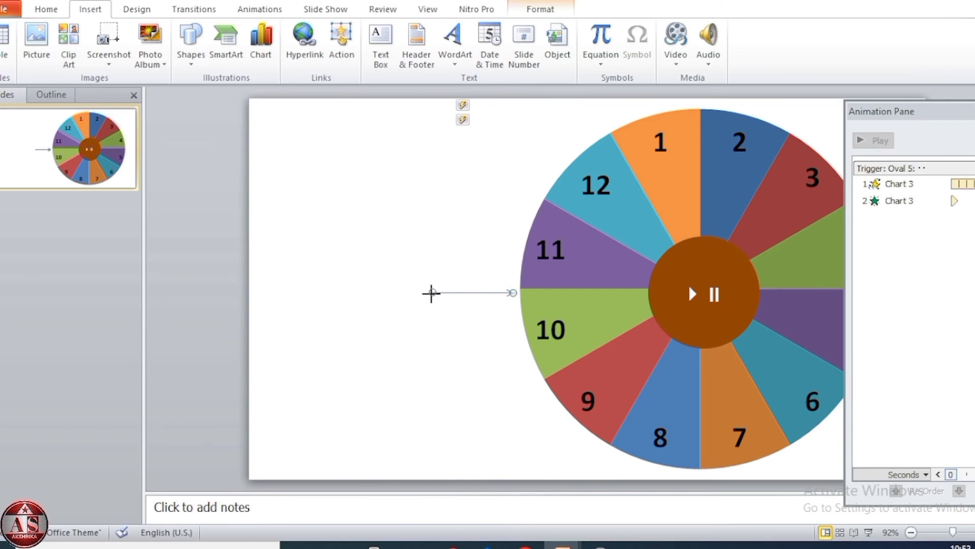
pyautogui.click(526, 11)
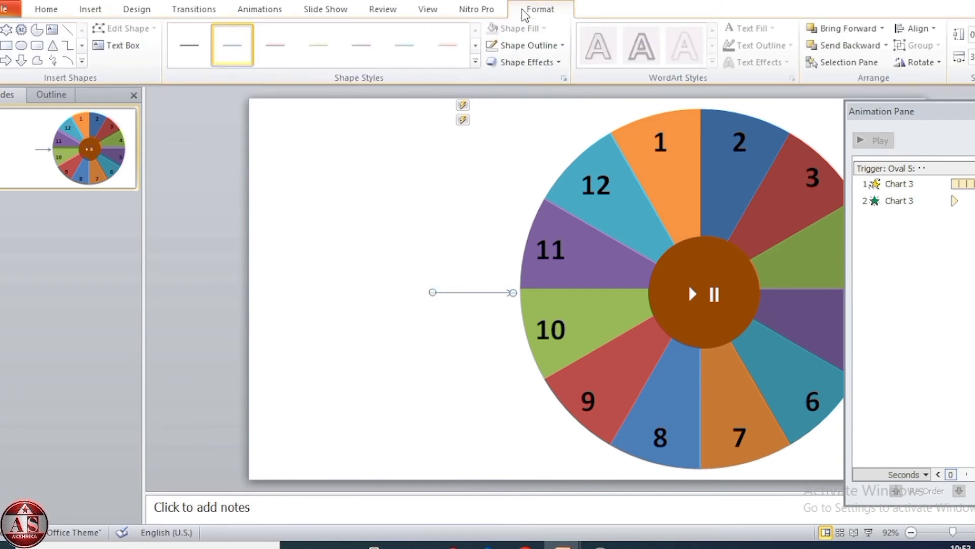
pyautogui.click(515, 44)
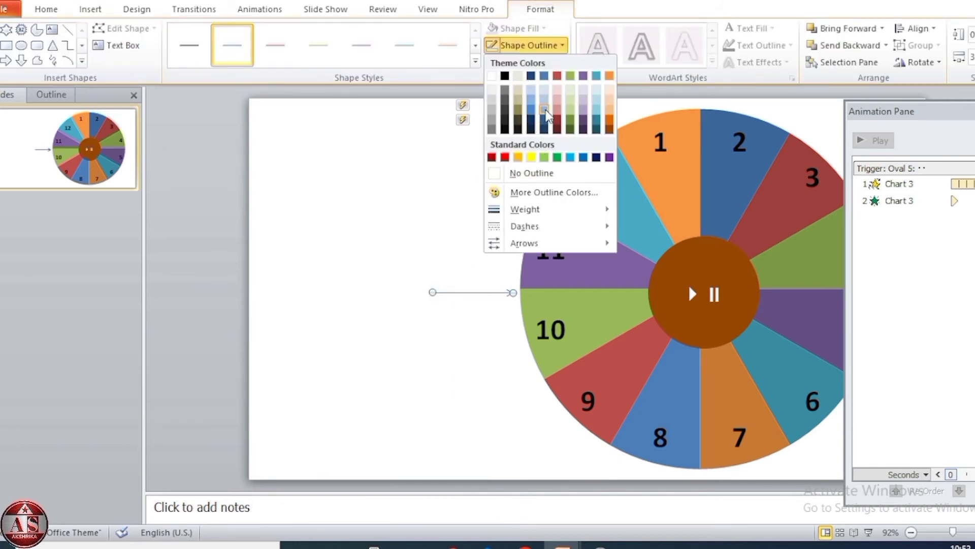
pyautogui.click(596, 157)
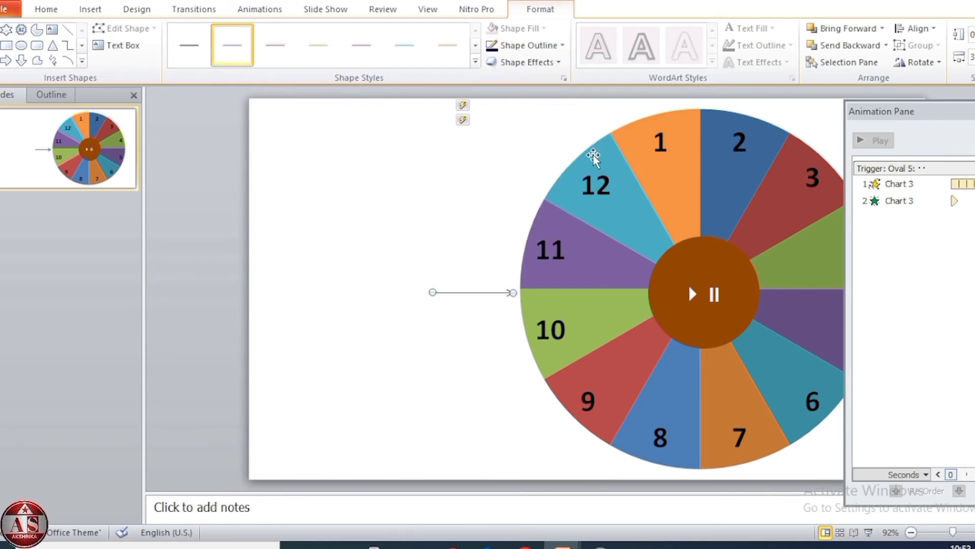
pyautogui.click(538, 45)
pyautogui.moveTo(525, 209)
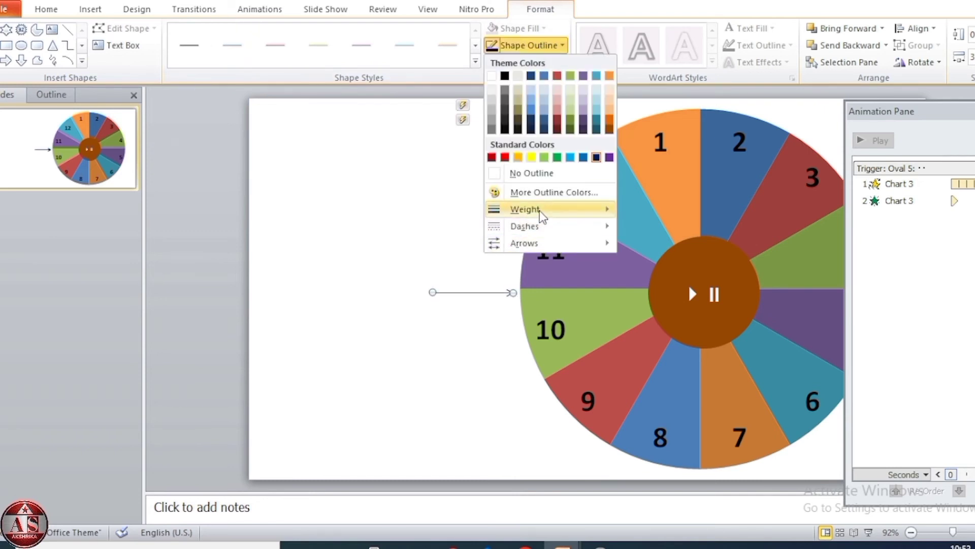
pyautogui.click(675, 346)
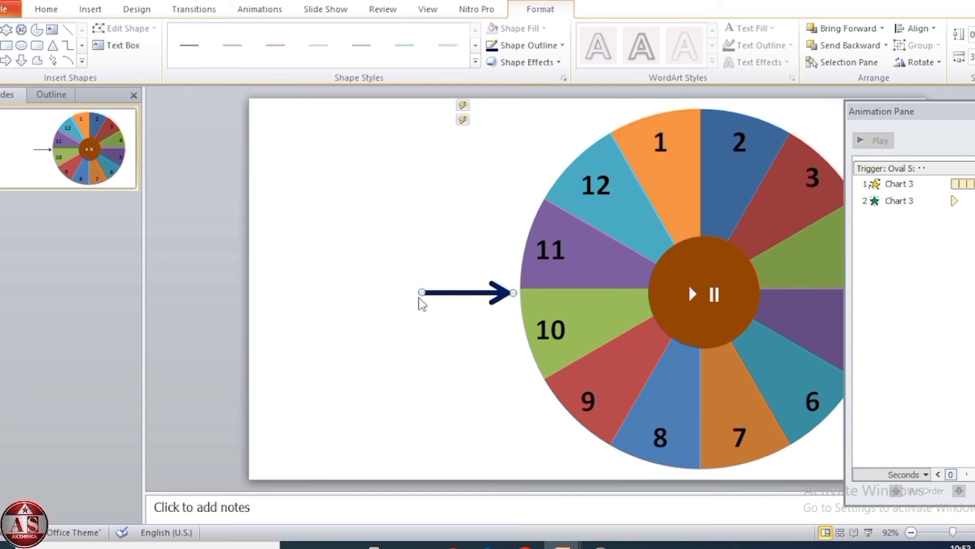
# - Give the slide background a brown preset gradient fill
pyautogui.rightClick(306, 155)
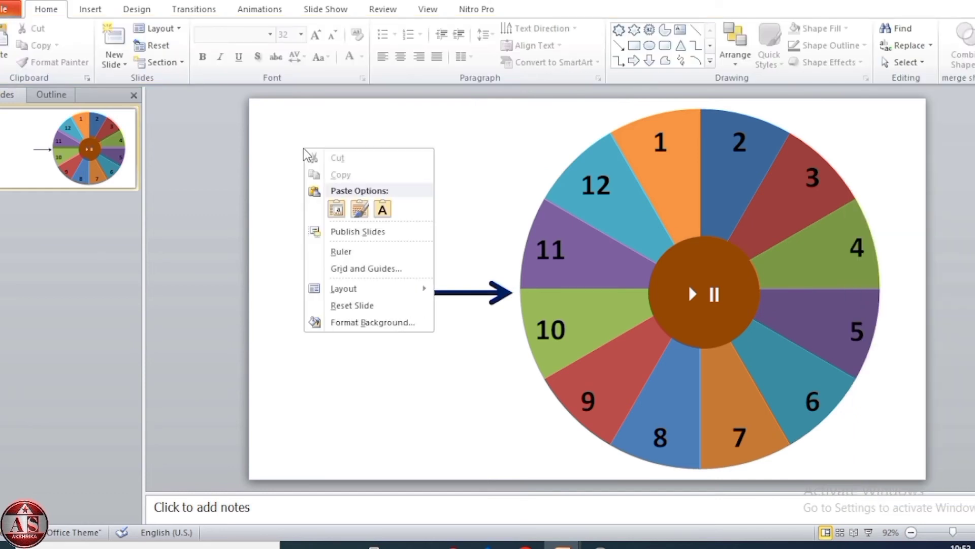
pyautogui.click(355, 322)
pyautogui.click(426, 155)
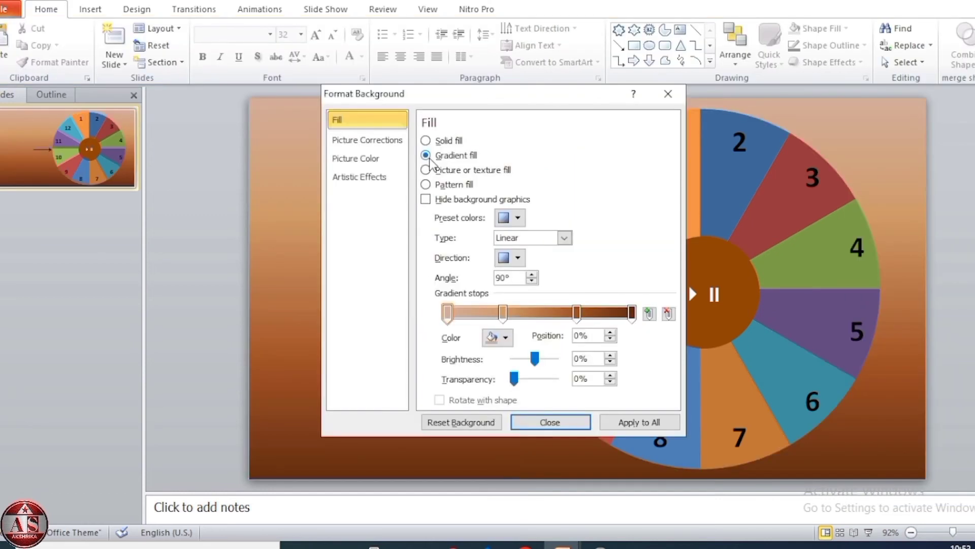
pyautogui.click(518, 218)
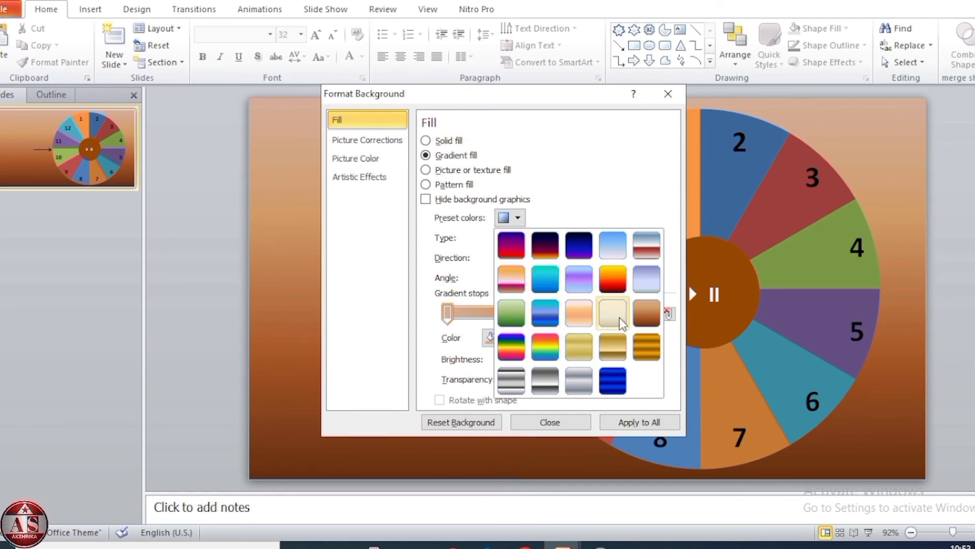
pyautogui.press('Escape')
pyautogui.press('Escape')
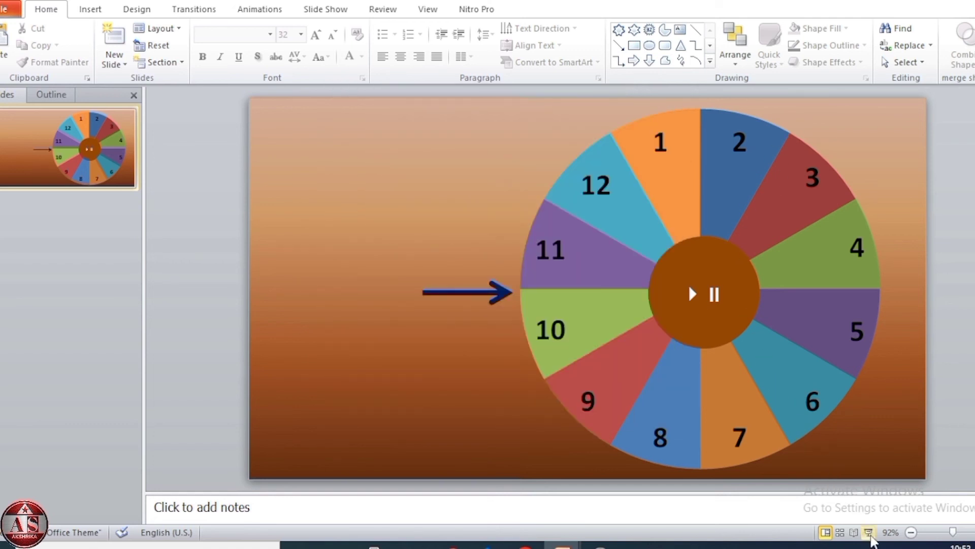
# - Run the slide show, then spin and stop the wheel using the centre play/pause circle
pyautogui.click(869, 532)
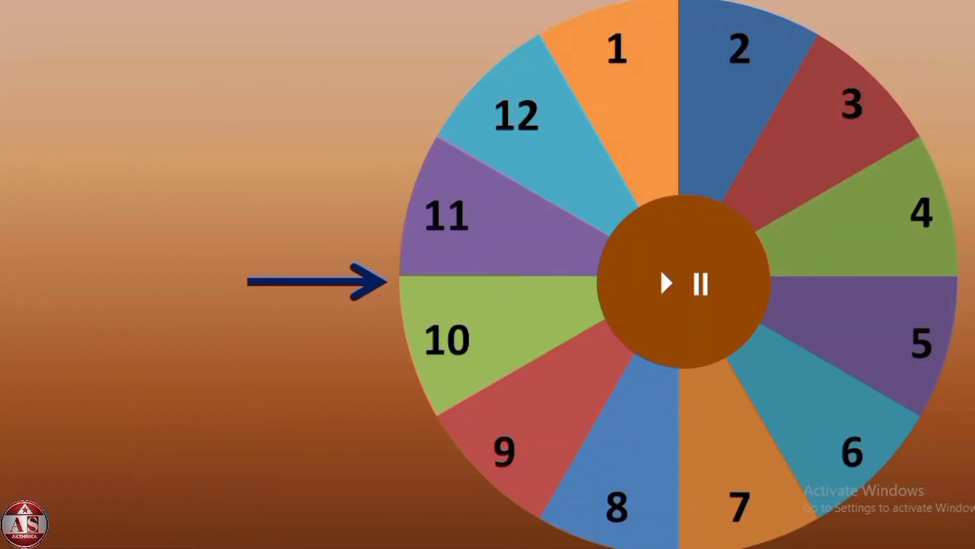
pyautogui.click(664, 285)
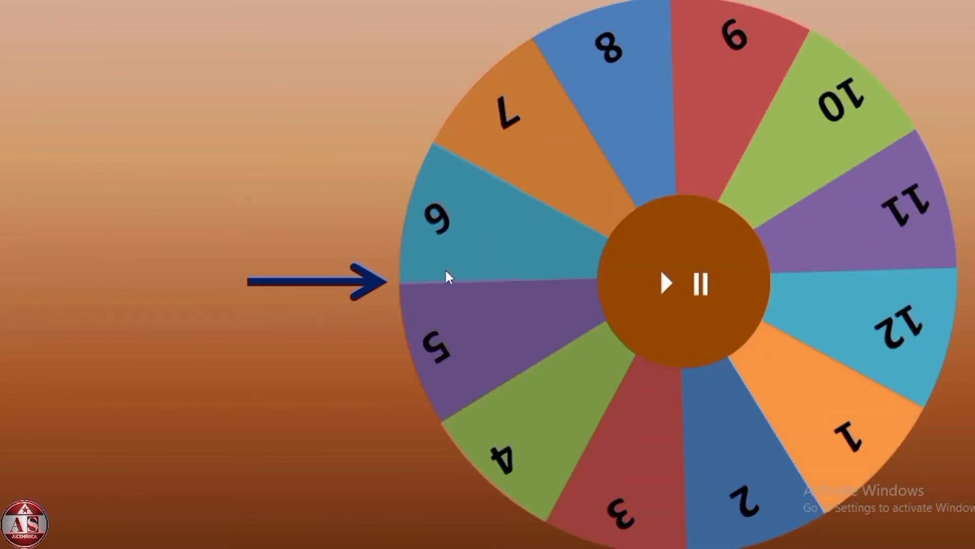
pyautogui.click(665, 283)
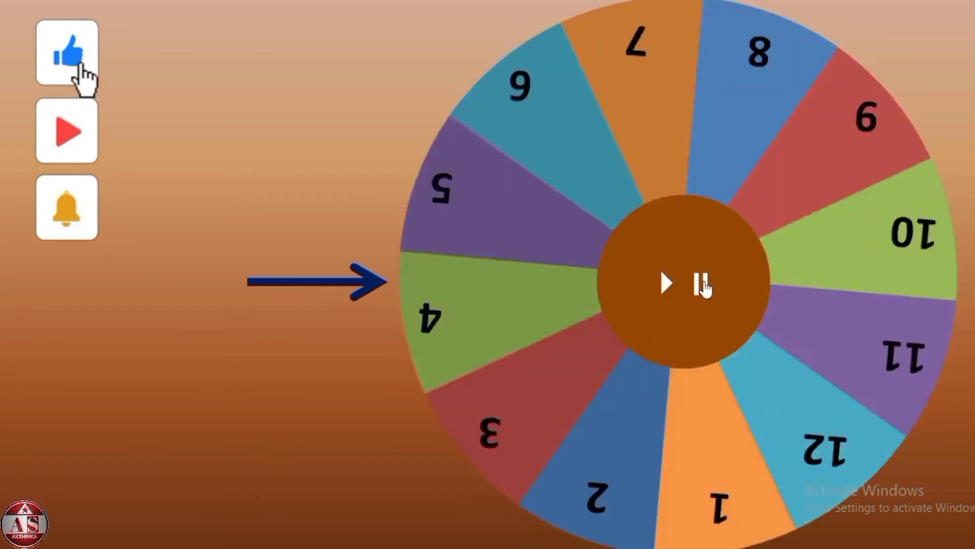
pyautogui.click(703, 286)
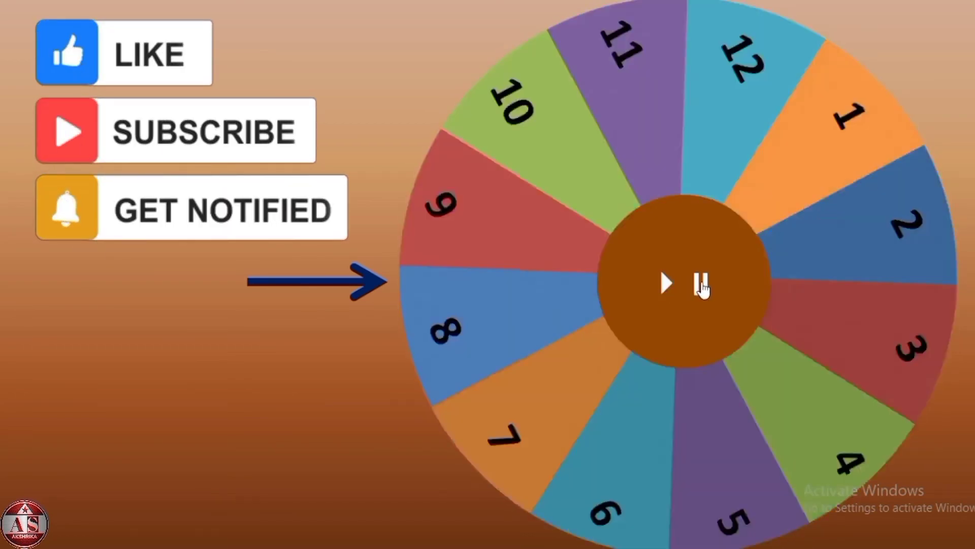
pyautogui.click(703, 289)
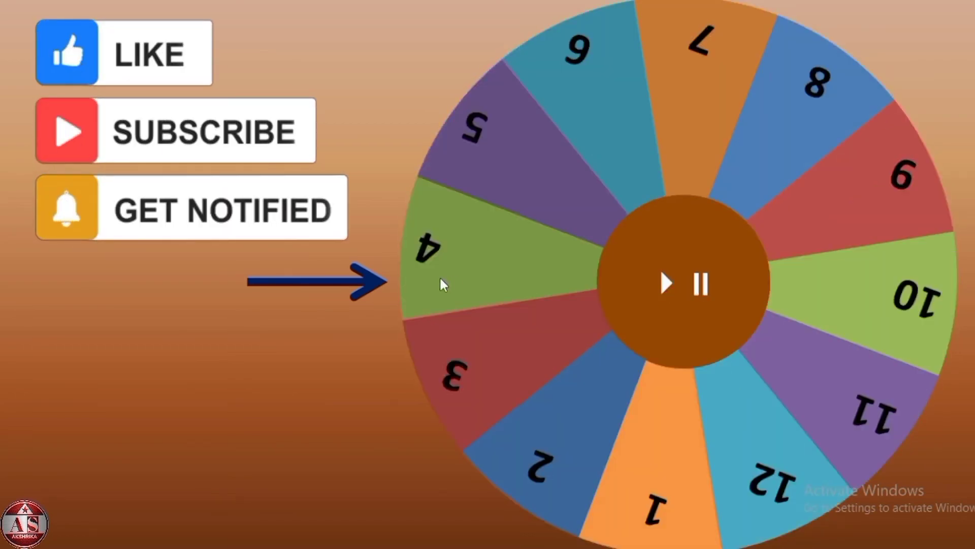